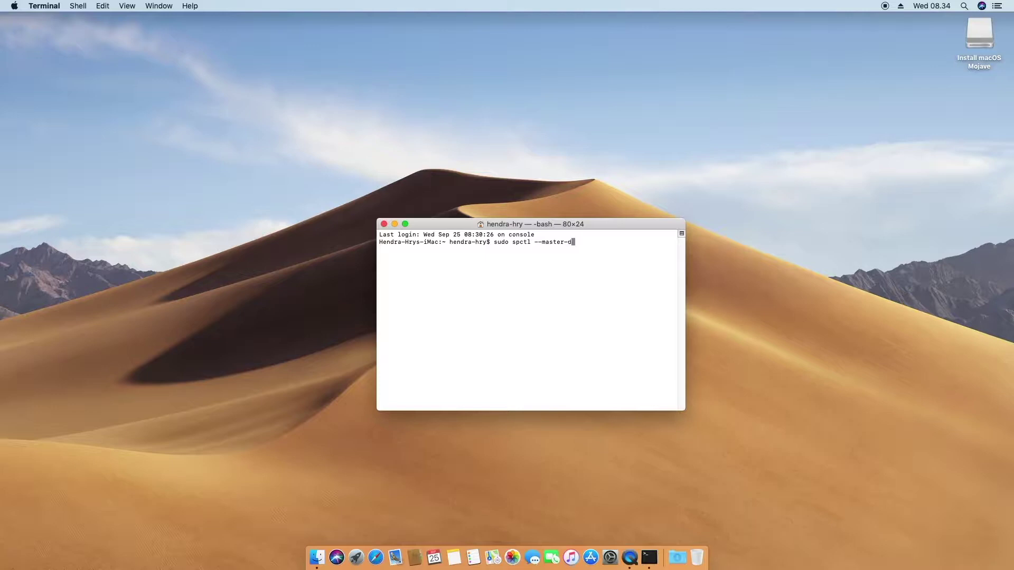
Run the command sudo spctl --master-disable, authenticate with the account password, and quit Terminal.
text(ble)
key(Return)
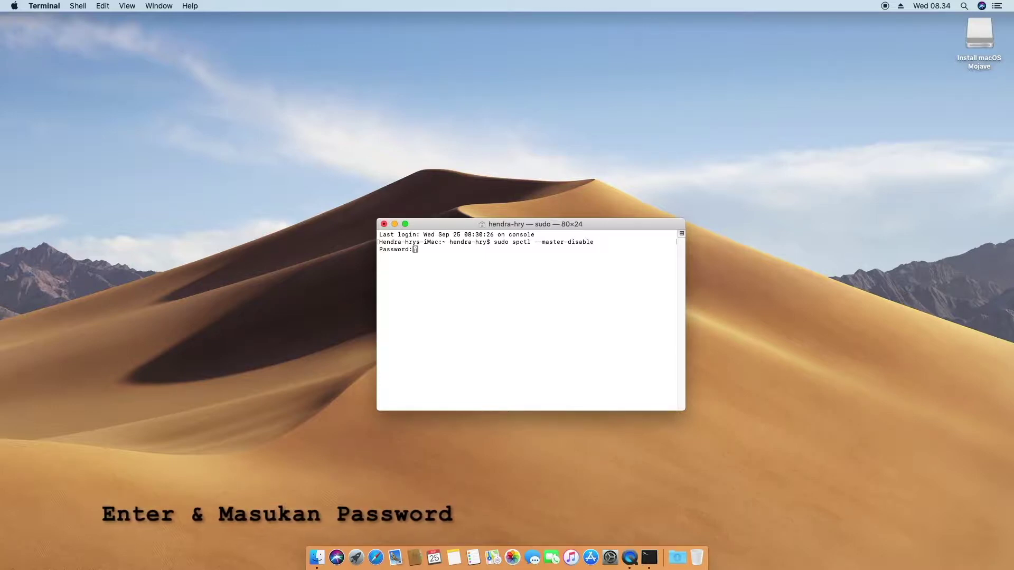
key(Return)
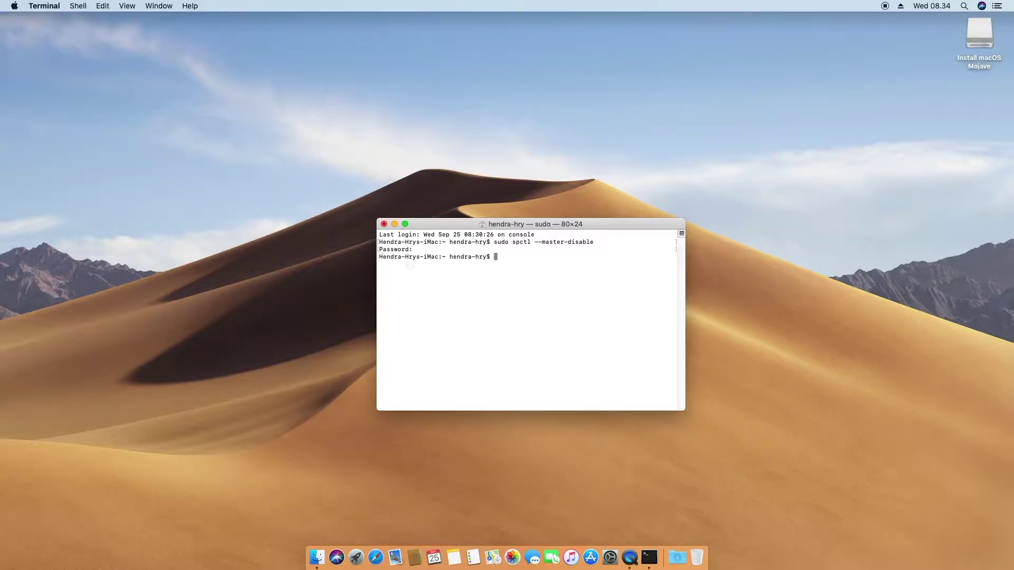
click(44, 6)
click(33, 112)
Open the Finder preferences and enable showing hard disks on the desktop.
click(14, 6)
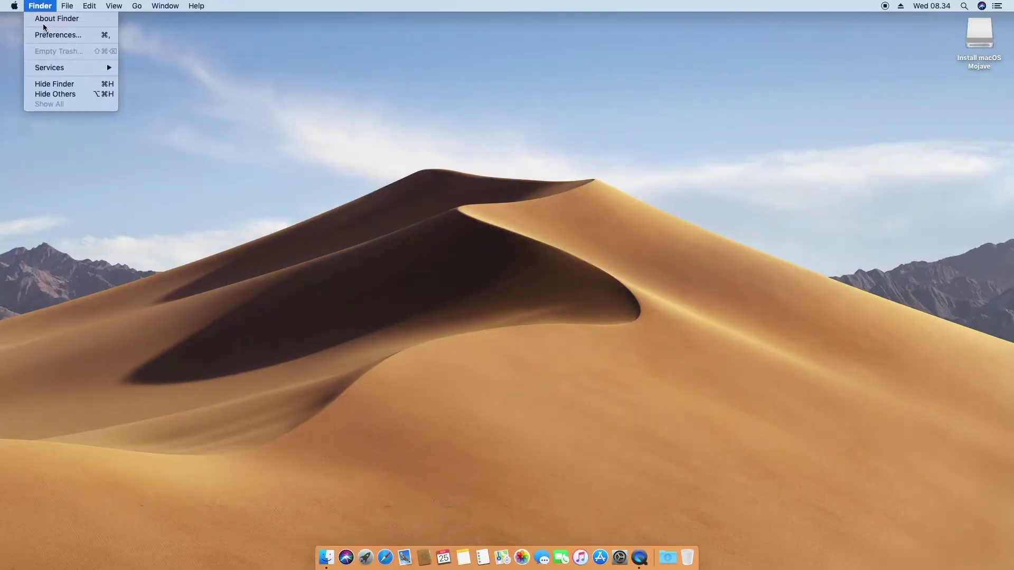
click(40, 35)
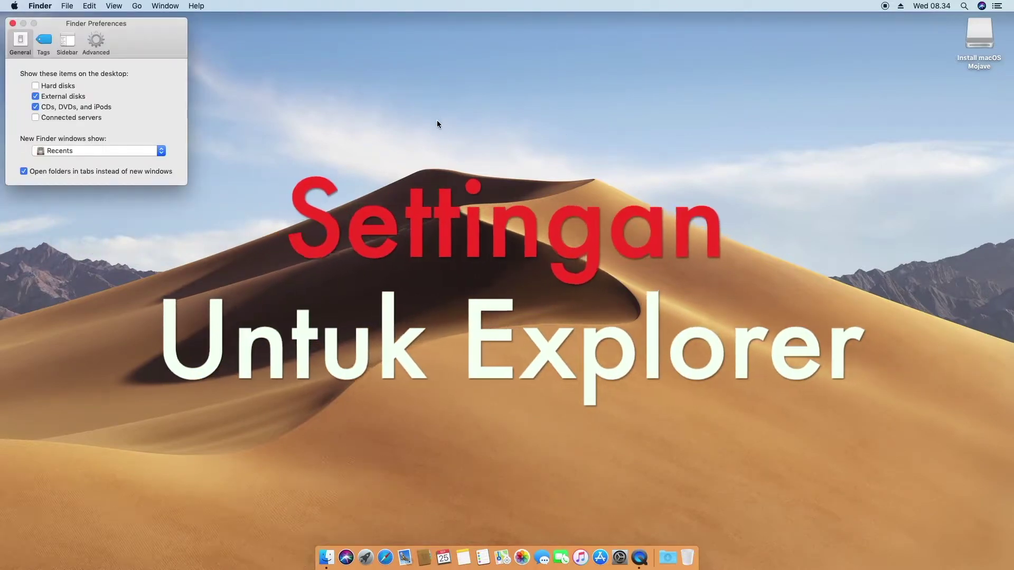
click(35, 86)
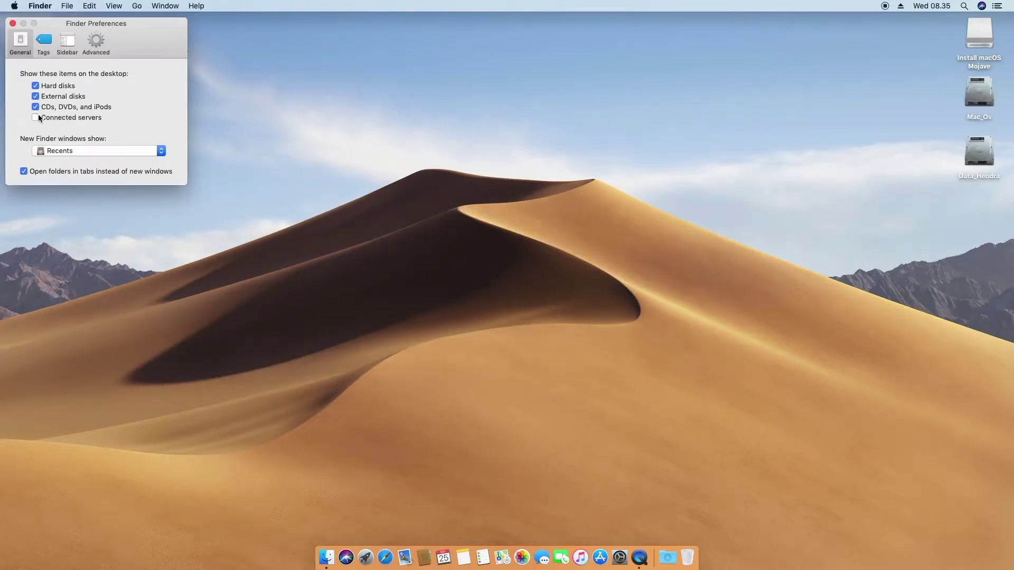
Review the tag and sidebar preferences, enable showing all filename extensions, and close the Finder preferences.
click(45, 40)
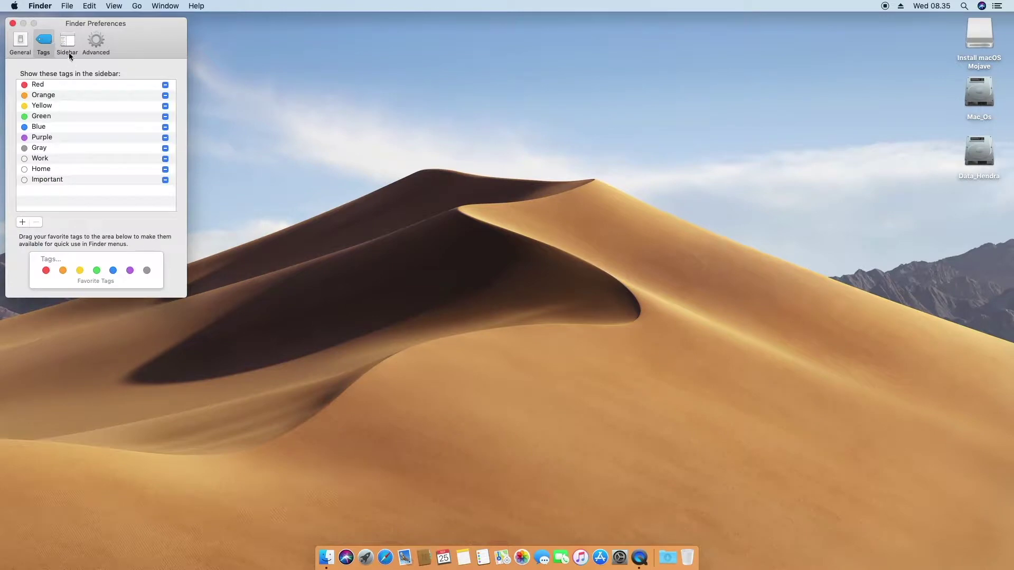
click(68, 43)
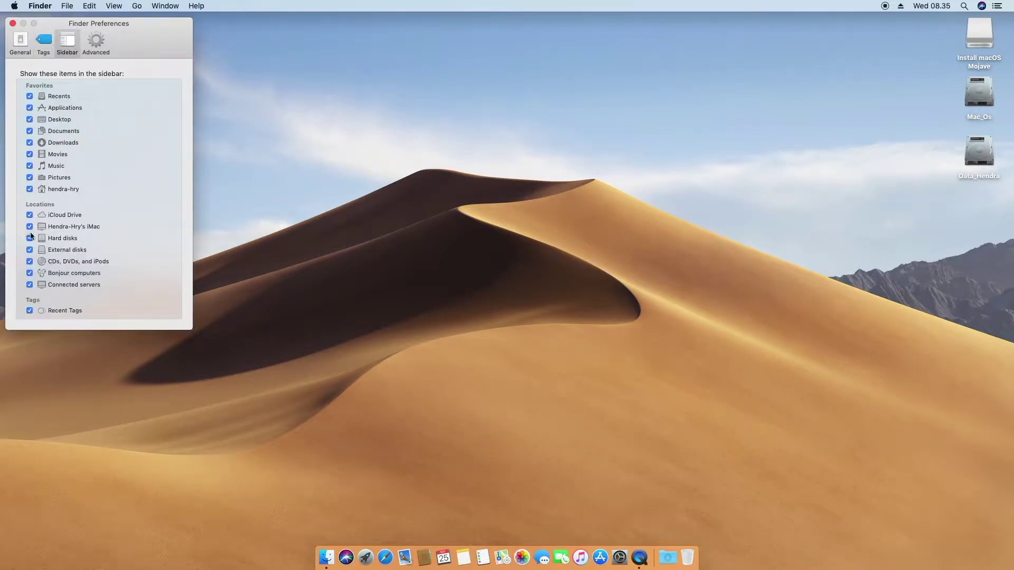
click(98, 47)
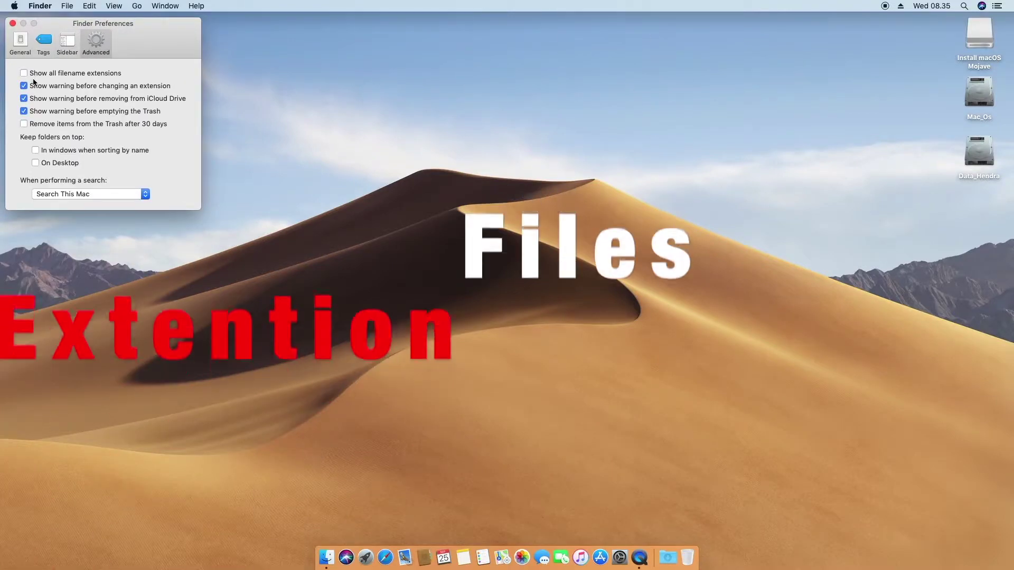
click(23, 74)
key(super+w)
Copy Clover Configurator.app from the Clover Configurator For Mojave folder inside Tambahan on the Install macOS Mojave drive.
double_click(986, 35)
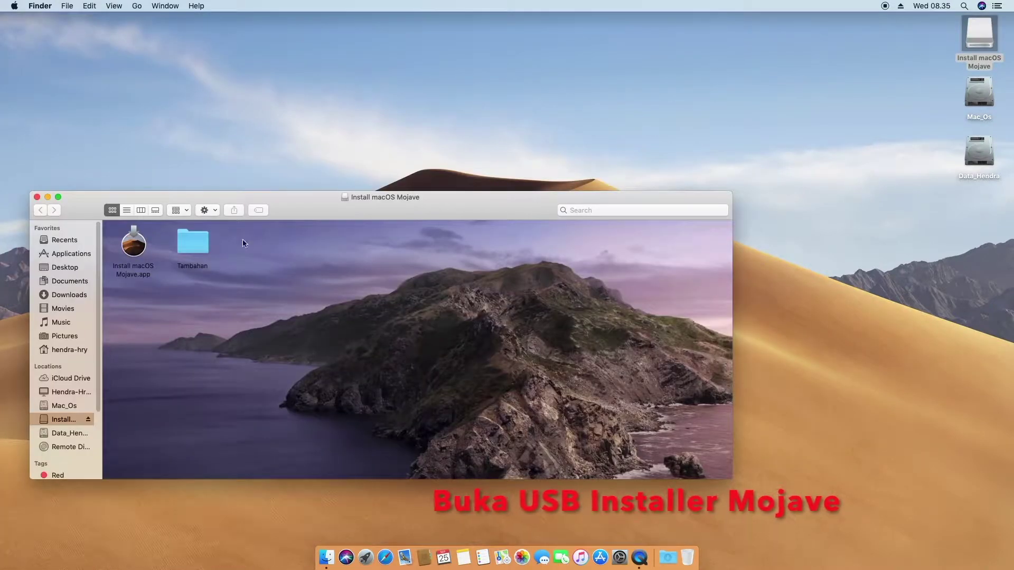
double_click(192, 242)
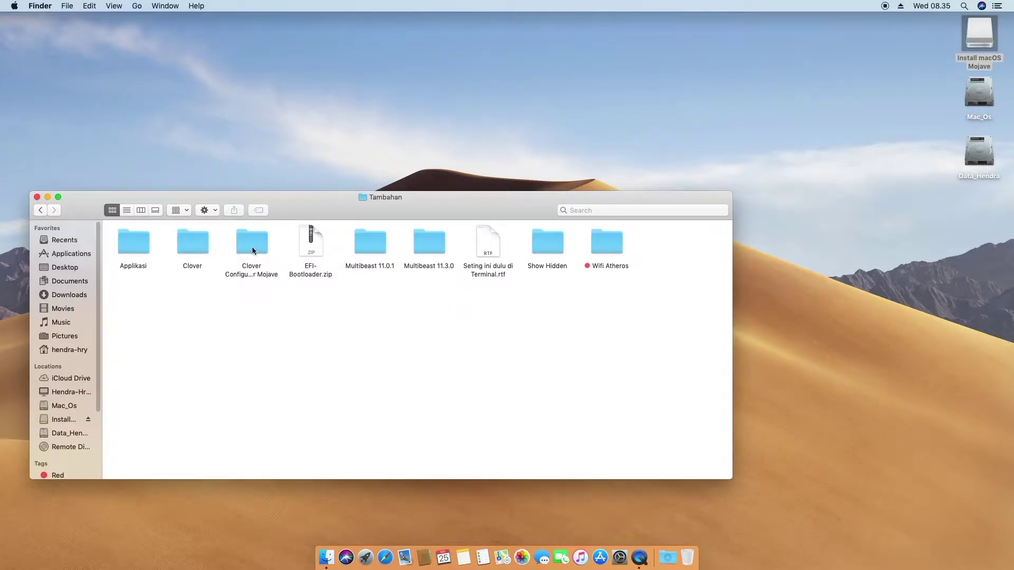
double_click(252, 243)
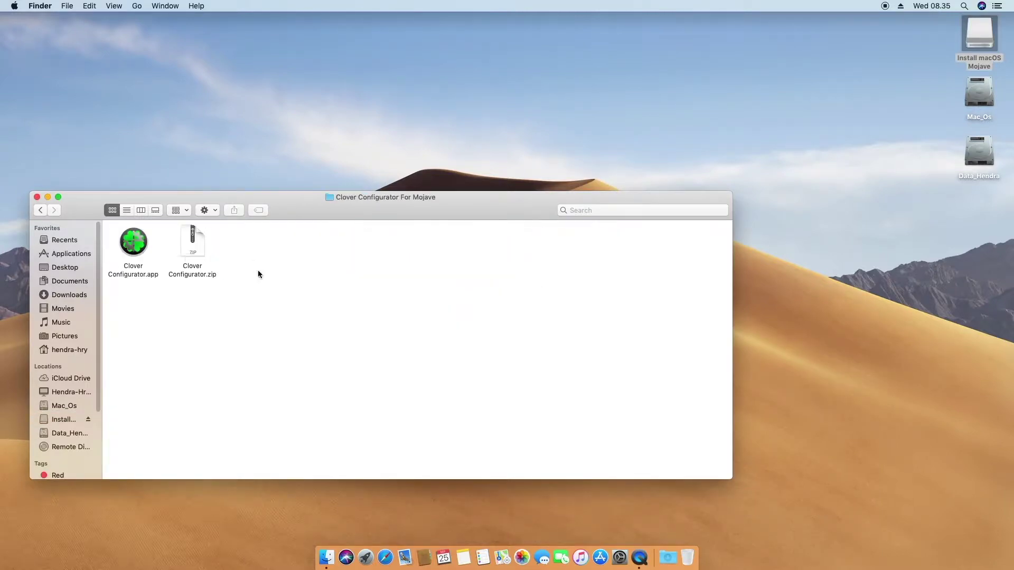
click(138, 244)
right_click(138, 244)
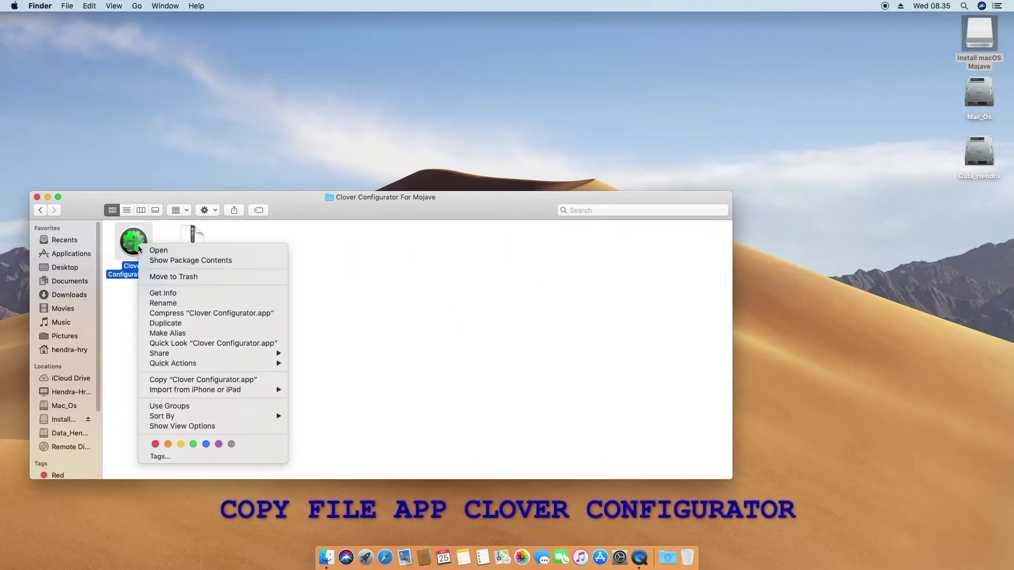
click(167, 380)
Paste Clover Configurator.app into the Applications folder of the Mac_Os disk.
double_click(982, 98)
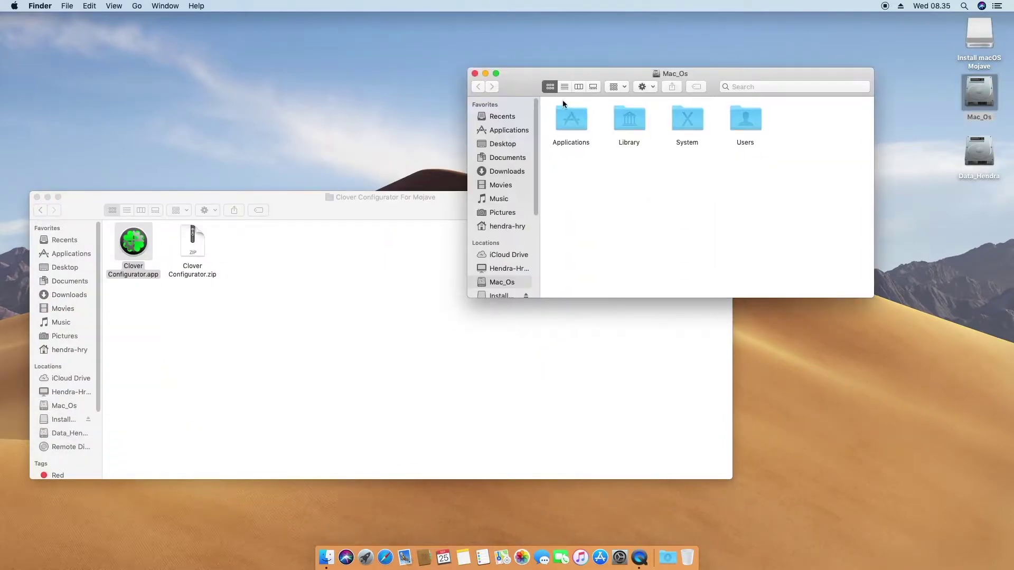
double_click(571, 119)
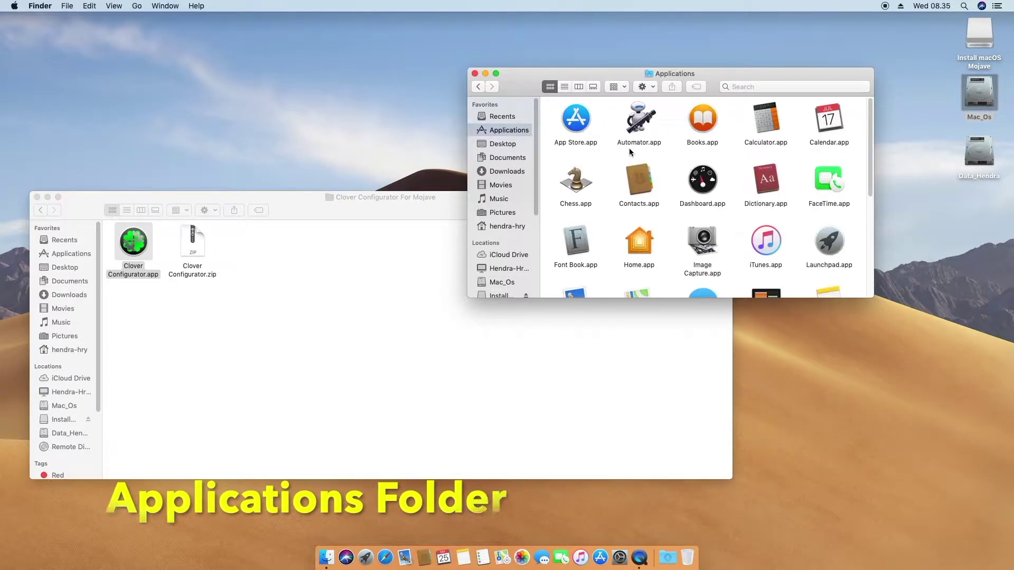
right_click(612, 133)
alt+click(628, 167)
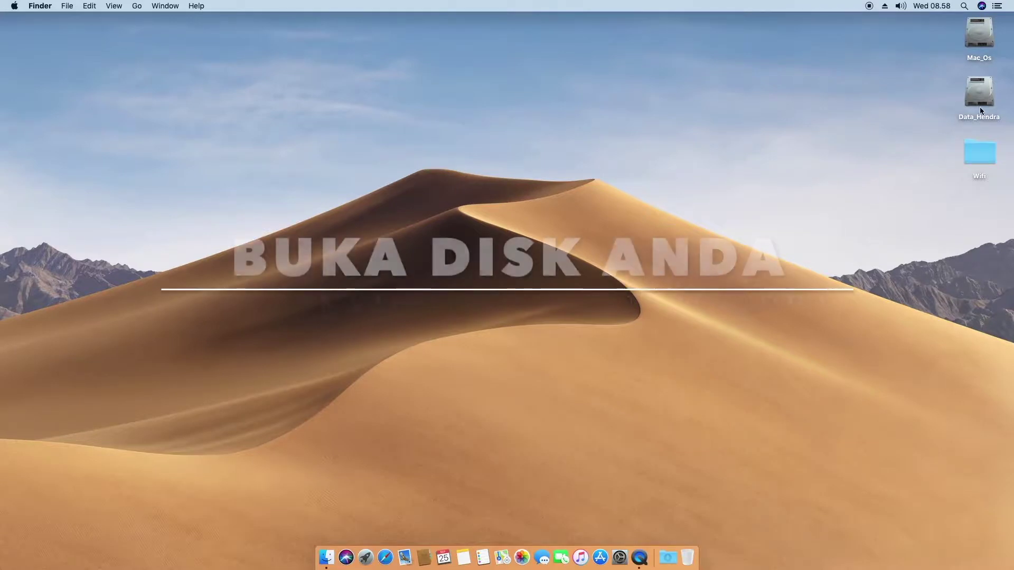
Open the data disk from the desktop and search it for "Multib".
click(979, 92)
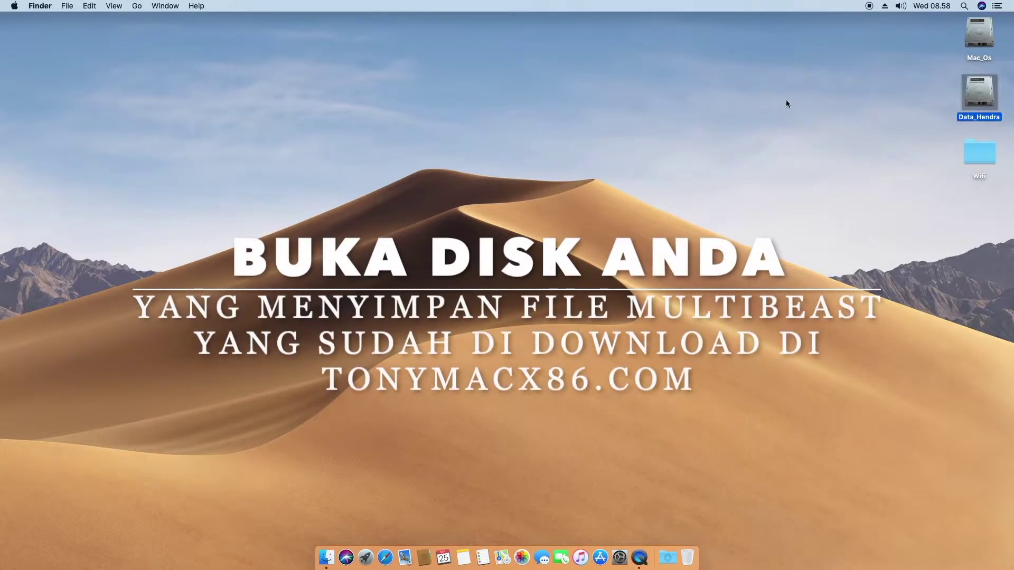
key(super+o)
scroll(776, 165, up, 5)
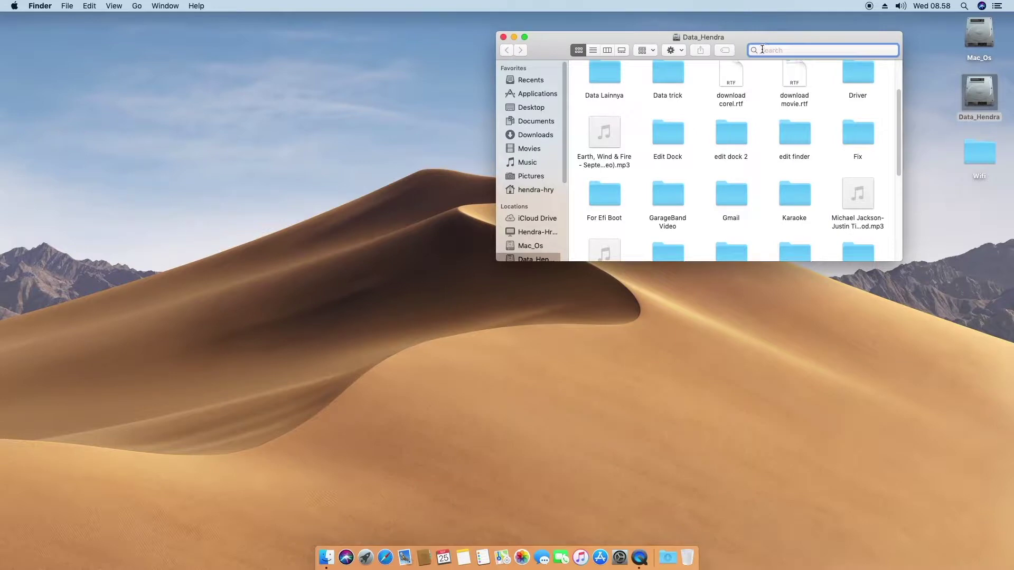
text(mult)
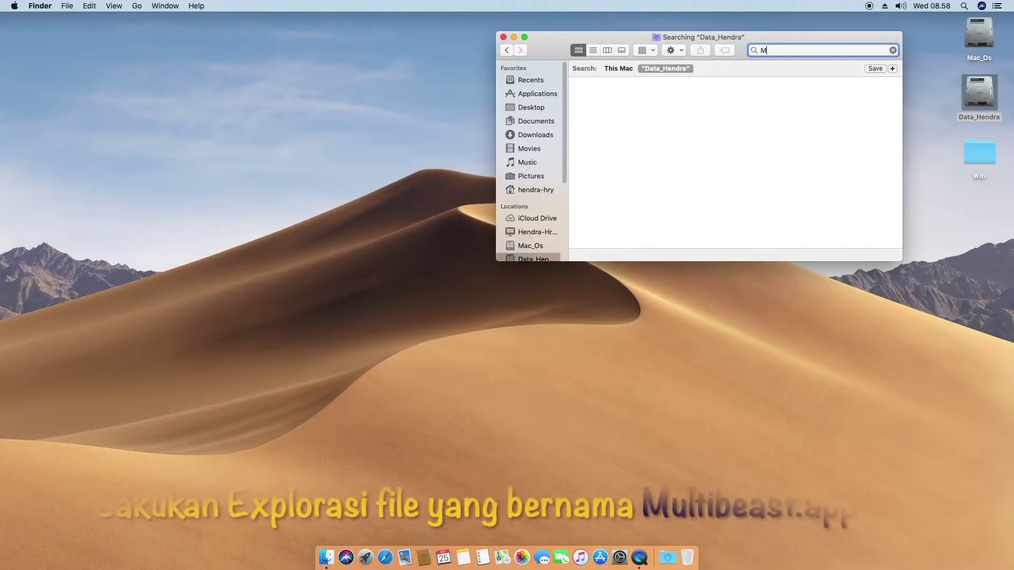
text(Mu)
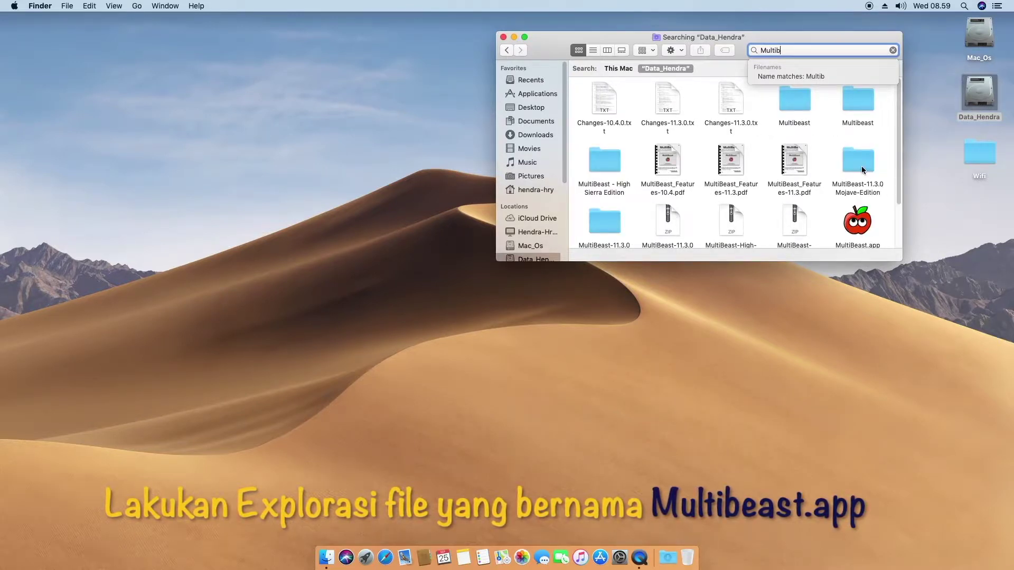
Open the MultiBeast-11.3.0 Mojave-Edition folder from the search results and launch MultiBeast.app.
drag(896, 186, 904, 203)
double_click(606, 191)
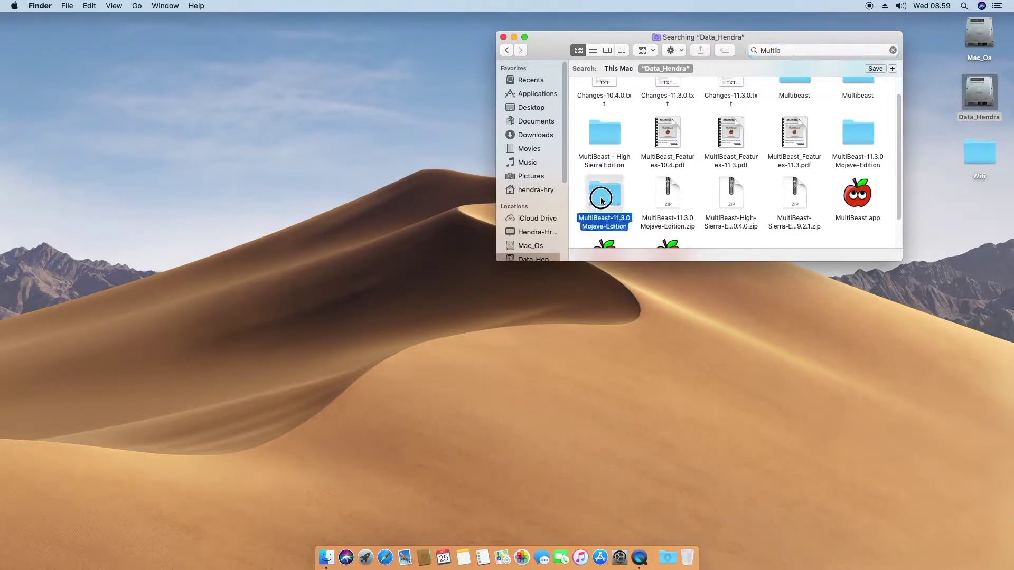
click(716, 92)
right_click(717, 92)
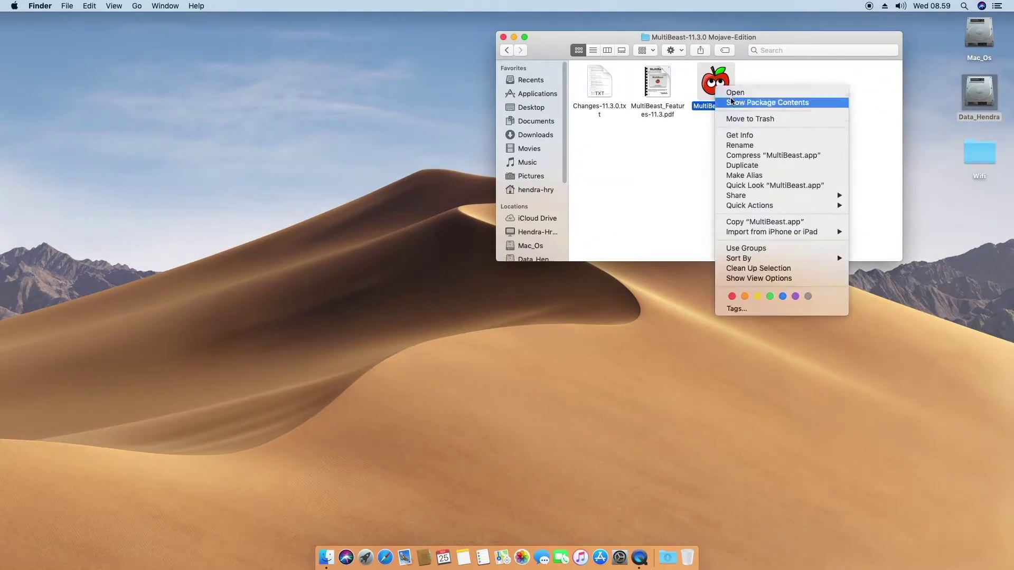
click(728, 88)
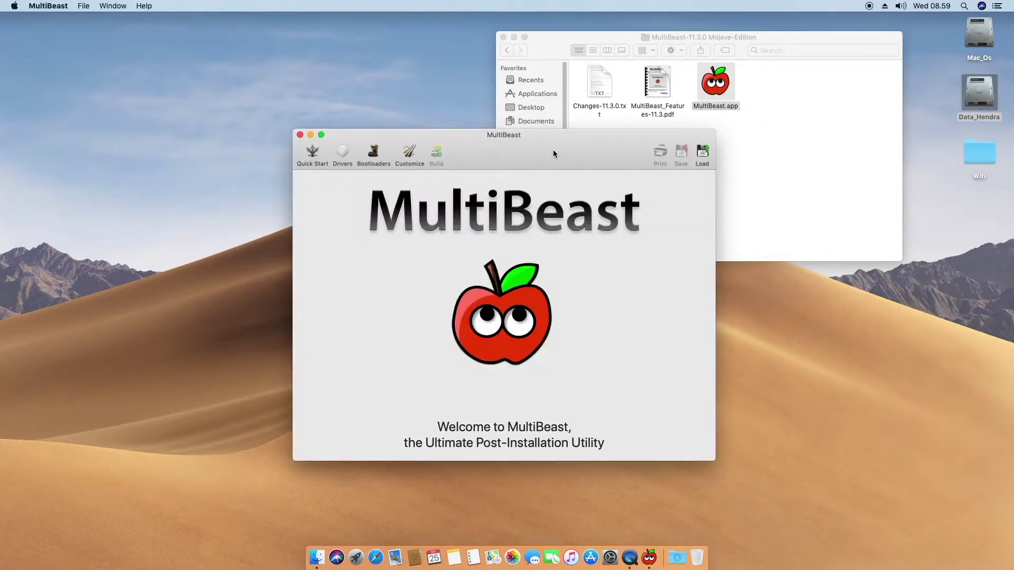
Select AppleALC as the audio driver in MultiBeast.
click(313, 157)
click(341, 154)
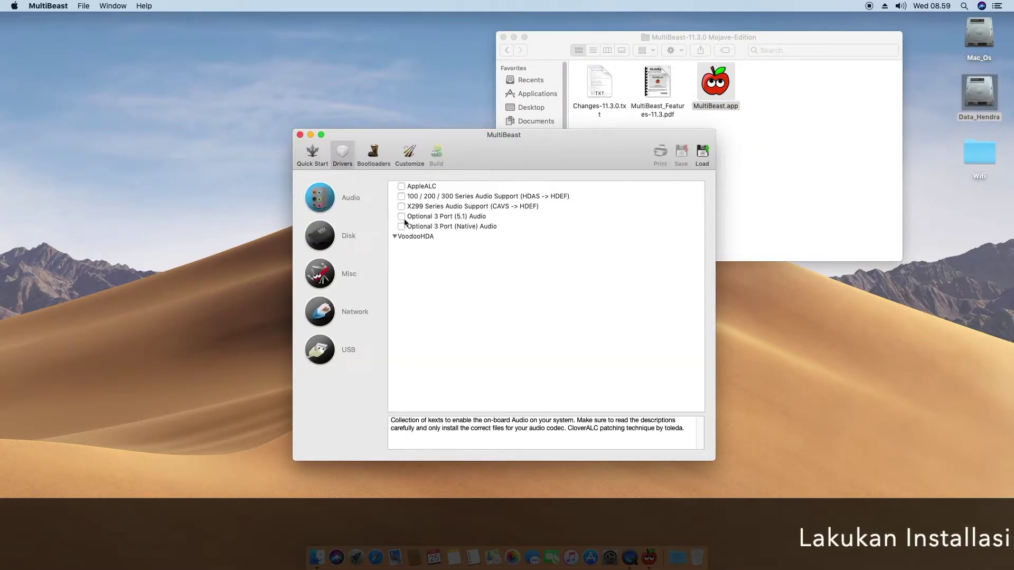
click(402, 187)
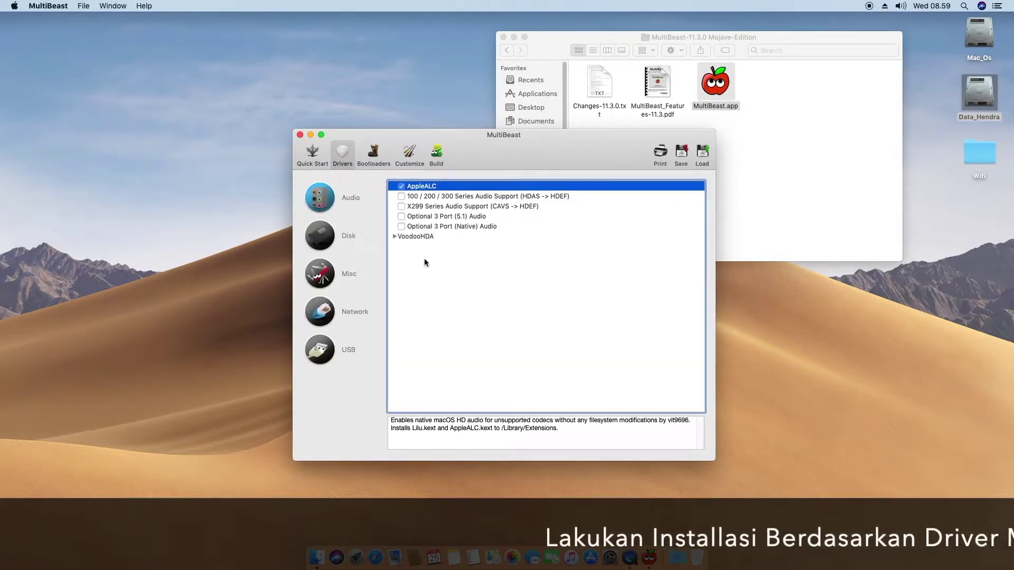
Select the disk drivers 3rd Party SATA, 3rd Party eSATA and Intel Generic AHCI SATA.
click(319, 235)
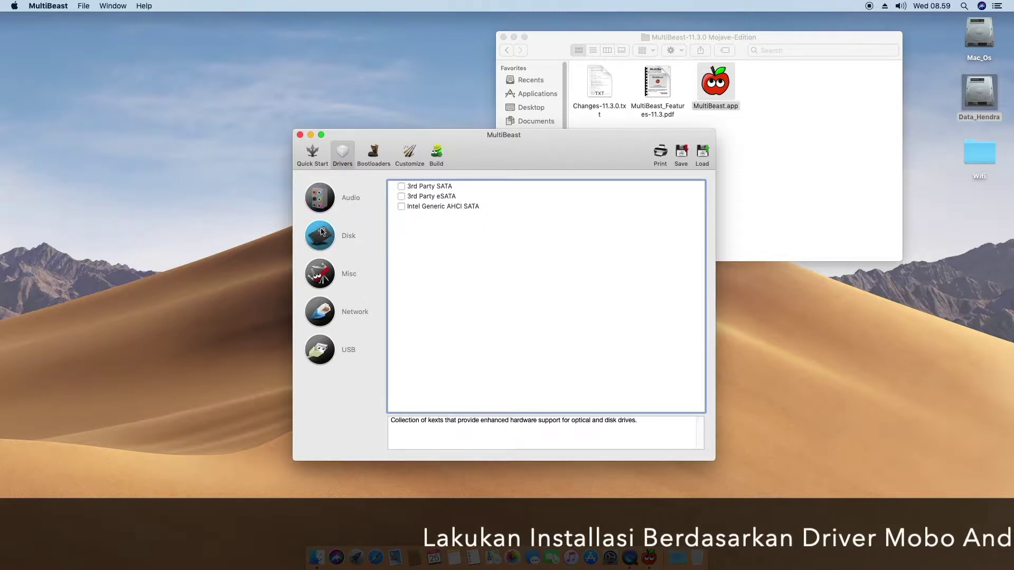
click(402, 196)
click(404, 188)
click(402, 205)
Select the miscellaneous drivers FakeSMC, FakeSMC Plugins, FakeSMC HWMonitor Application and NullCPUPowerManagement.
click(327, 275)
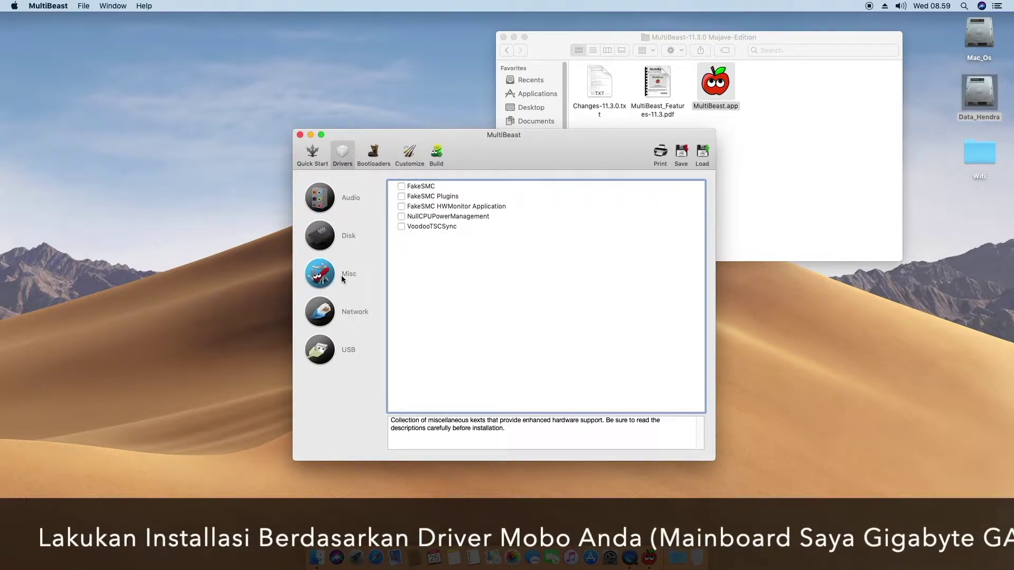
click(402, 187)
click(401, 196)
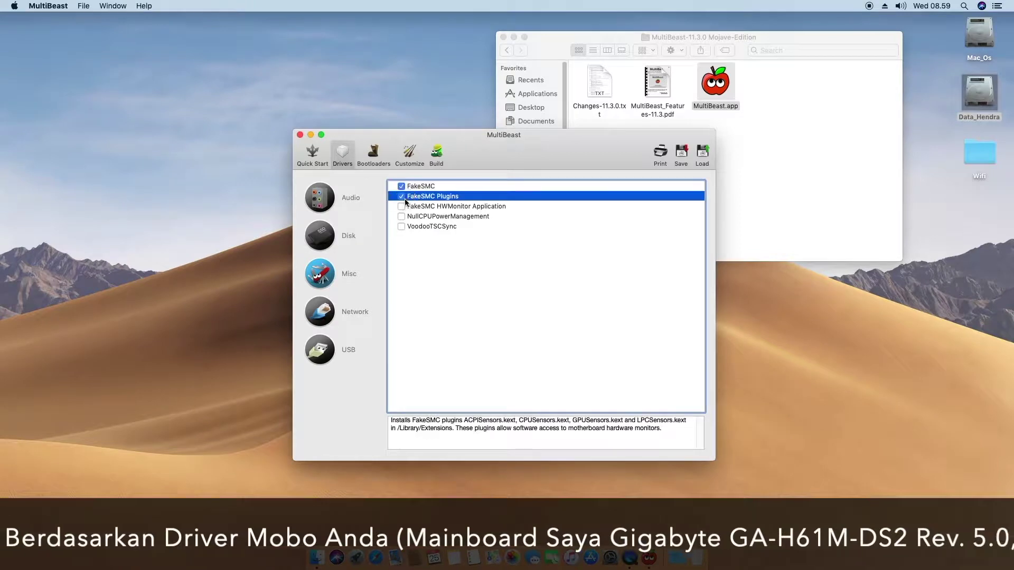
click(404, 206)
click(401, 216)
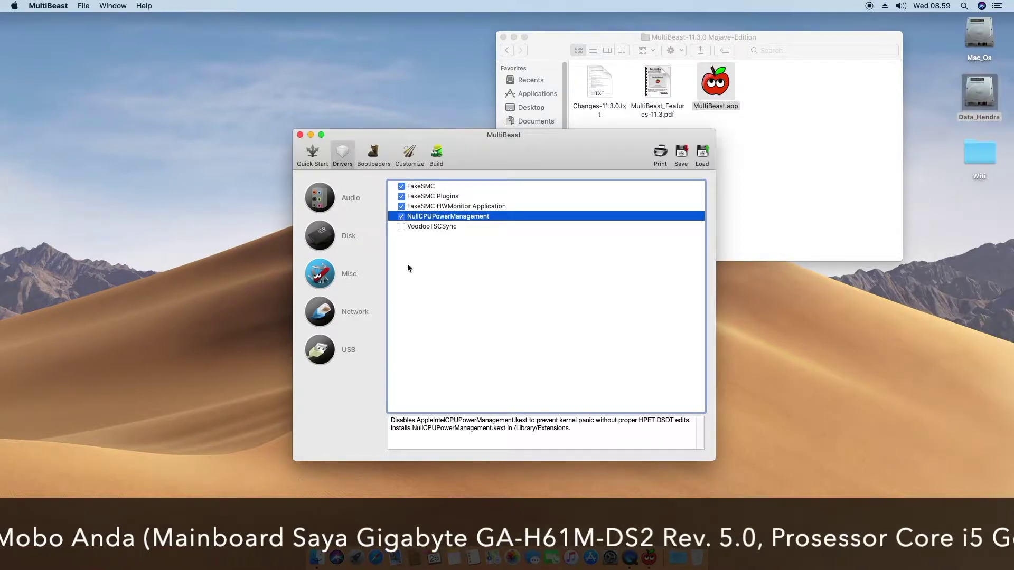
Select the Realtek network driver RealtekRTL8111 v2.2.2.
click(328, 315)
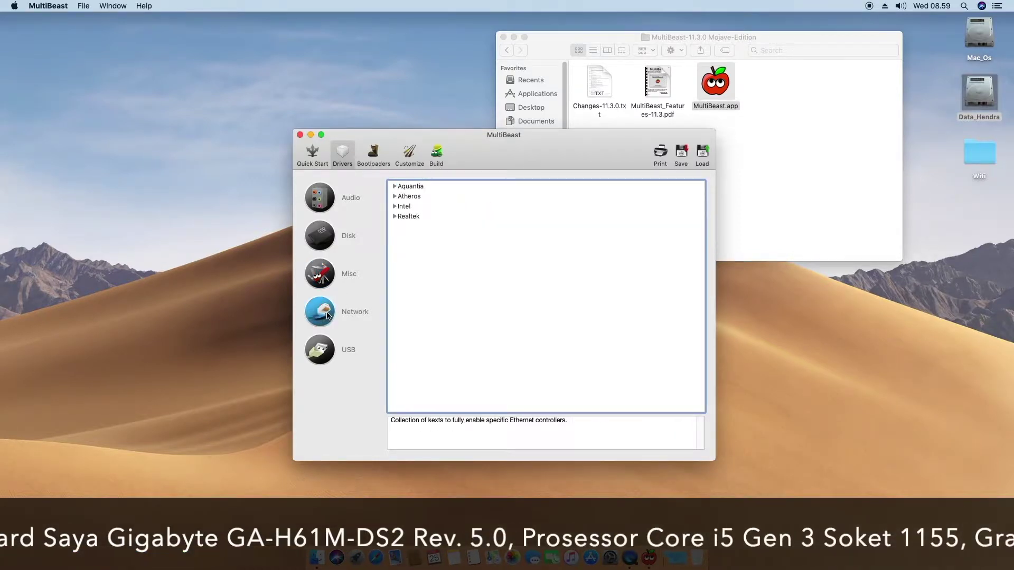
click(394, 216)
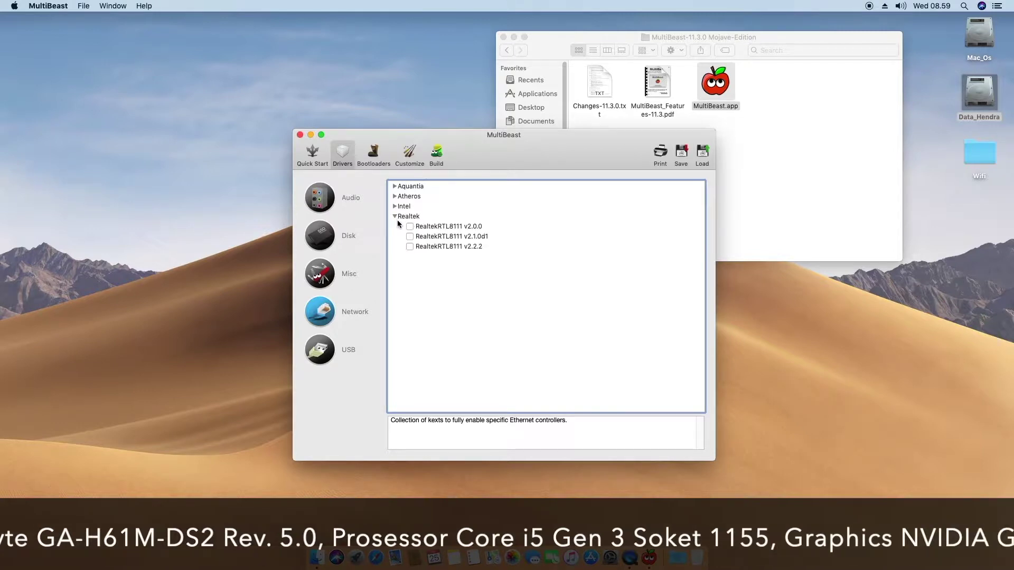
click(410, 246)
Select the USB drivers USBInjectAll and 7/8/9 Series USB Support.
click(332, 352)
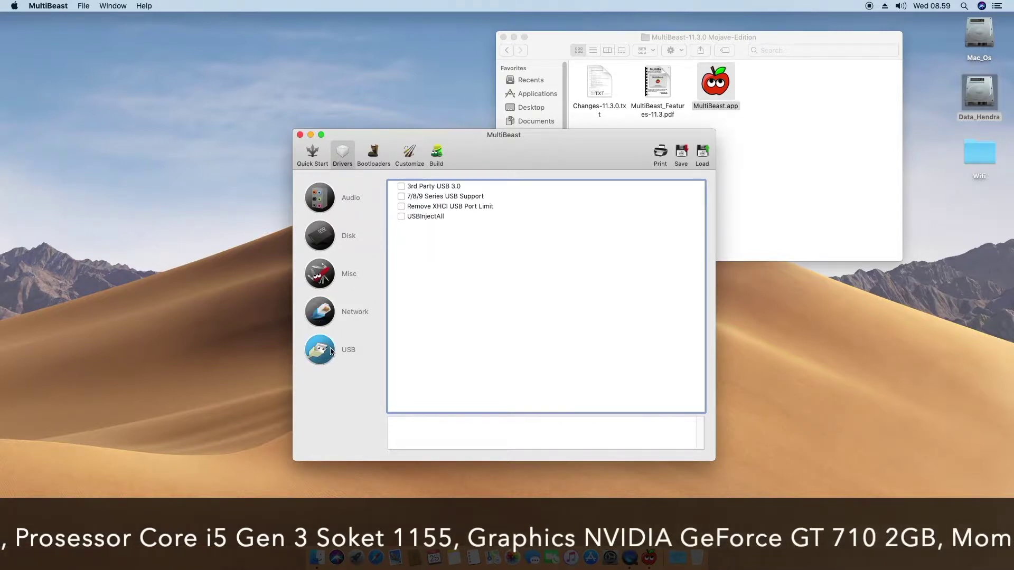
click(401, 217)
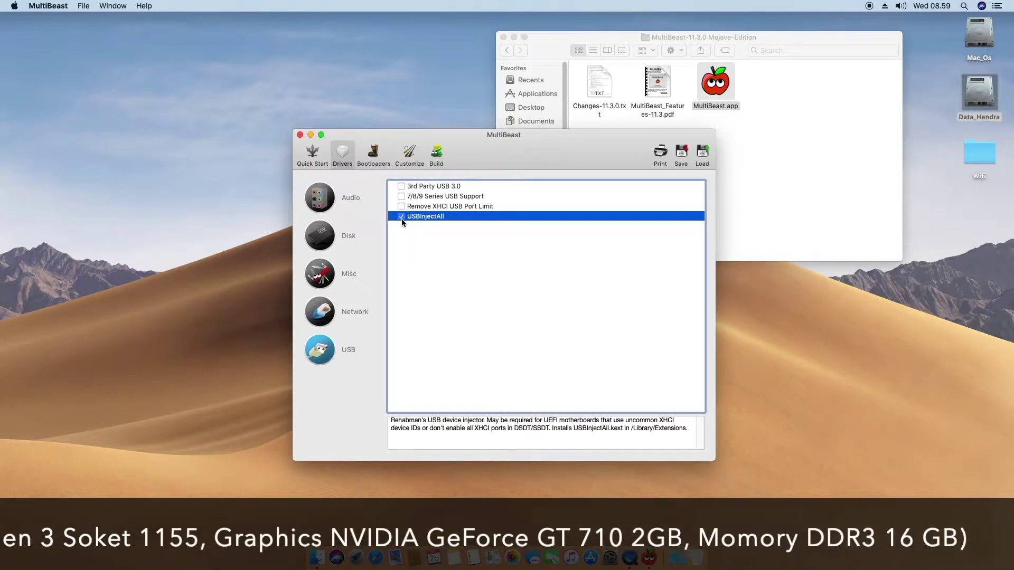
click(401, 199)
Check the bootloader choices and select Sandy Bridge Core i5 as the SSDT option in the customization settings.
click(373, 154)
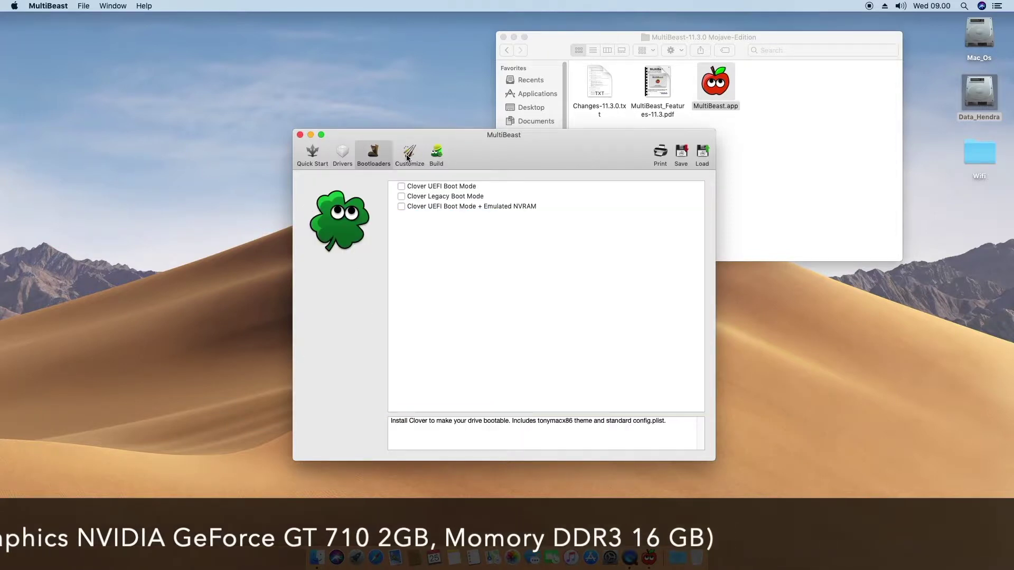
click(410, 154)
click(317, 235)
click(401, 186)
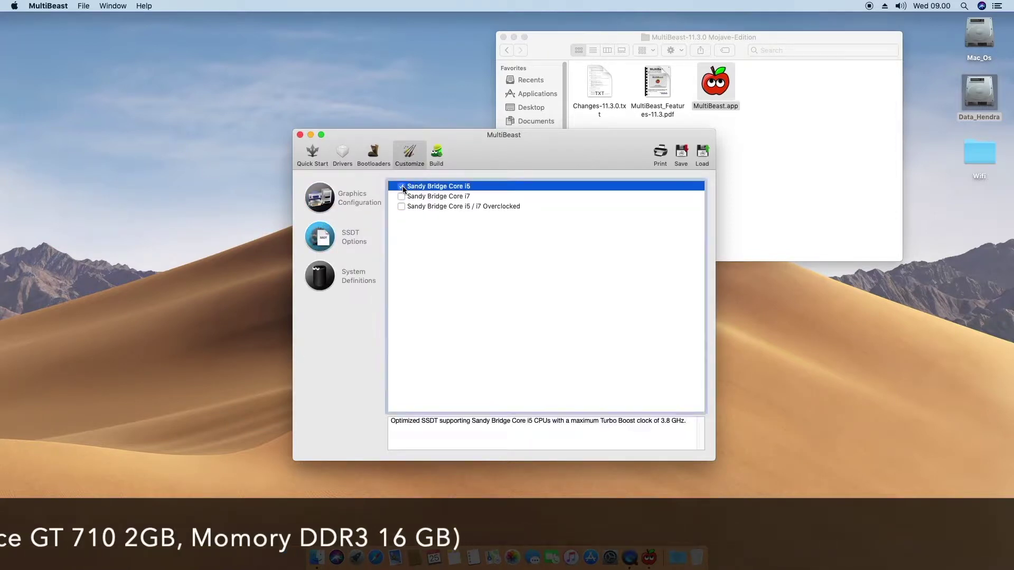
Select iMac 19,2 as the system definition in the customization settings.
click(324, 274)
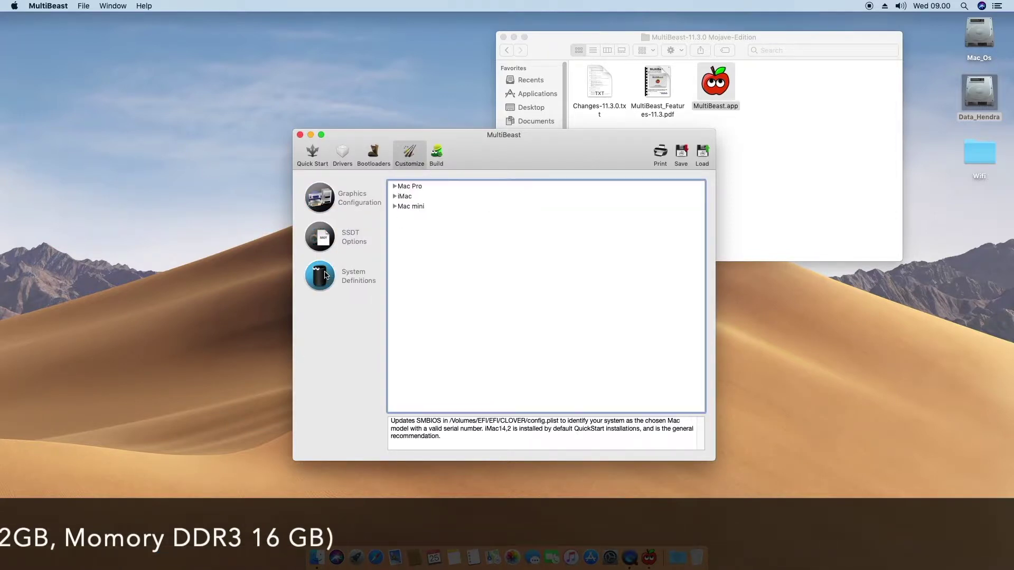
click(395, 197)
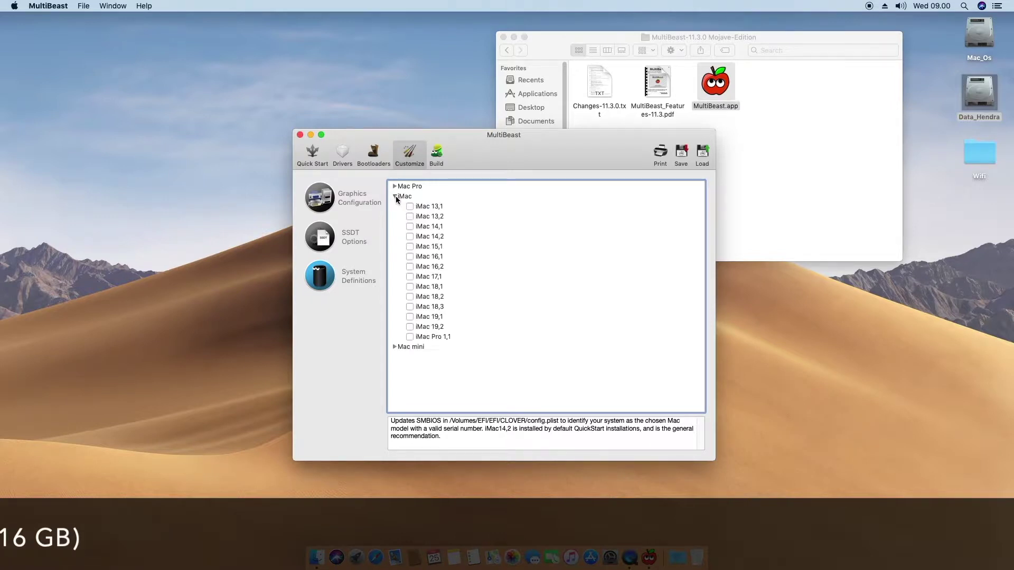
click(424, 329)
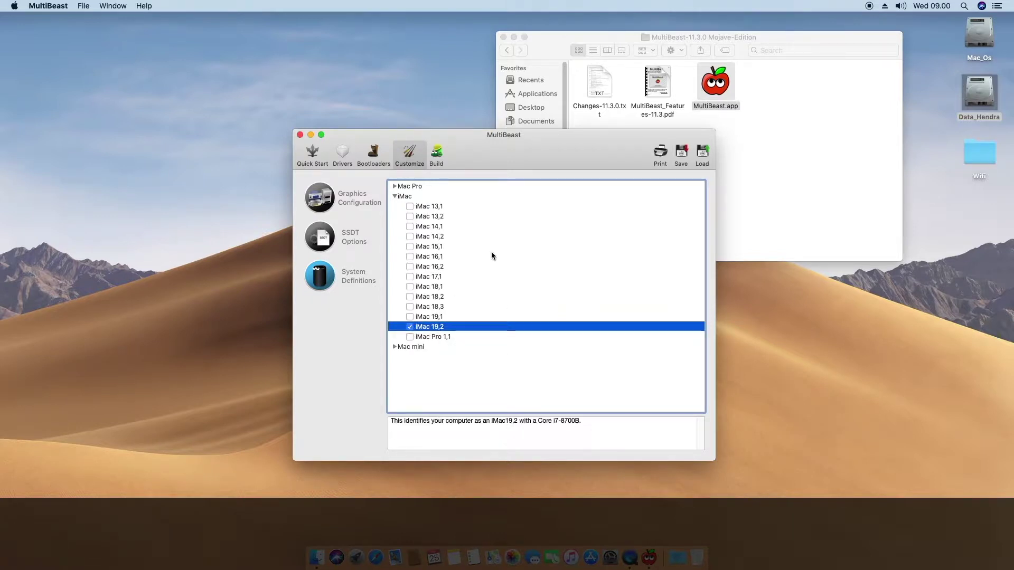
Install the current configuration on the Mac_Os drive, agreeing to the licence and authorizing the helper tool with the account password.
click(443, 162)
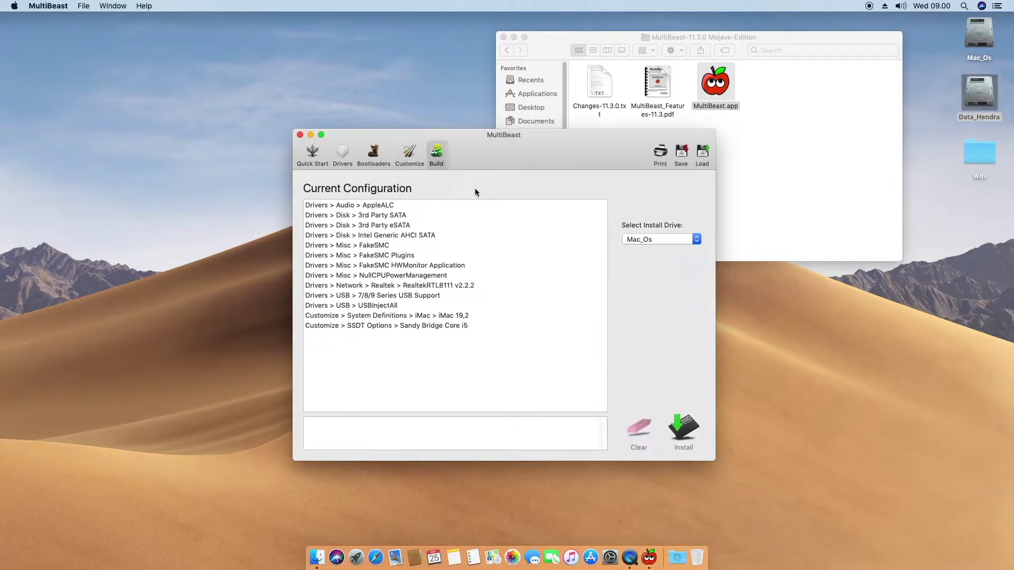
click(683, 435)
click(586, 363)
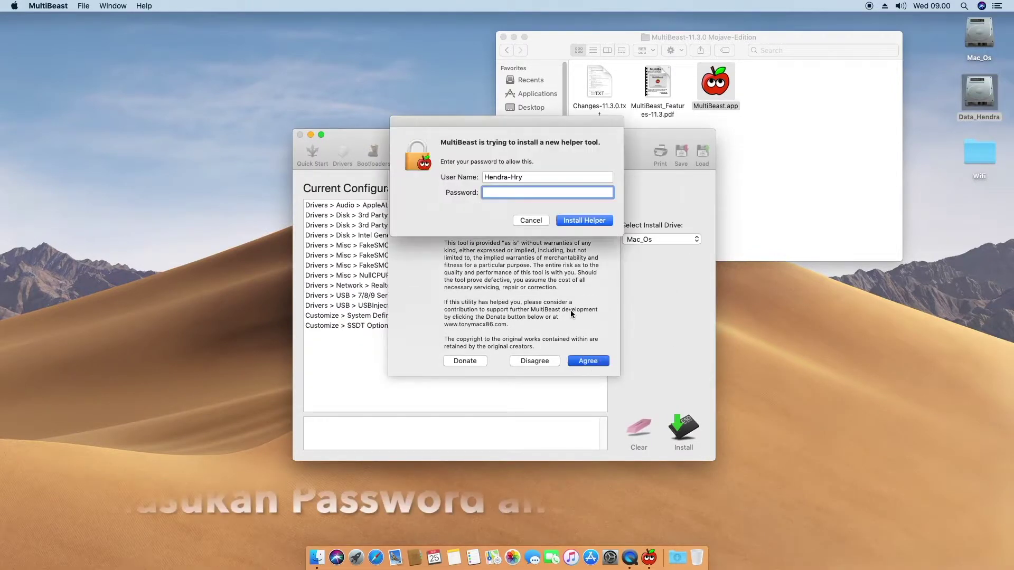
text(•••••)
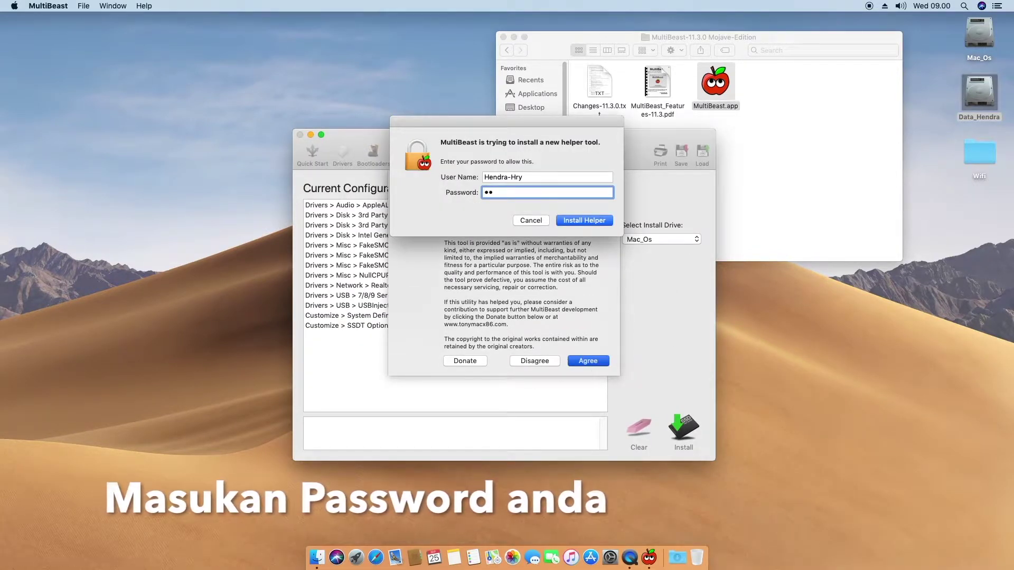
text(•••)
key(Return)
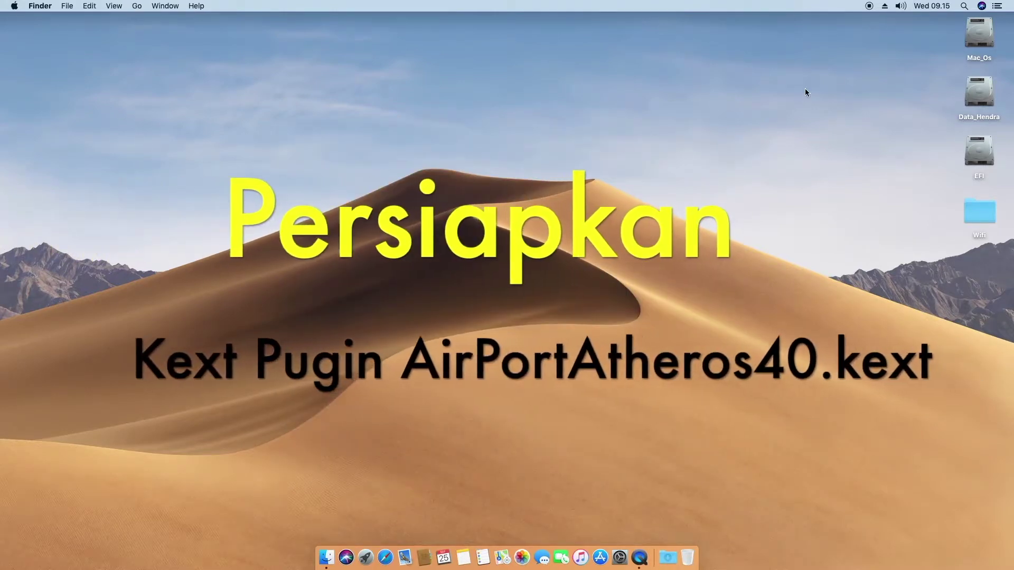
From the desktop Wifi folder, open the Pugin folder and go into the Contents folder inside the AirPortAtheros40.kext package.
click(962, 167)
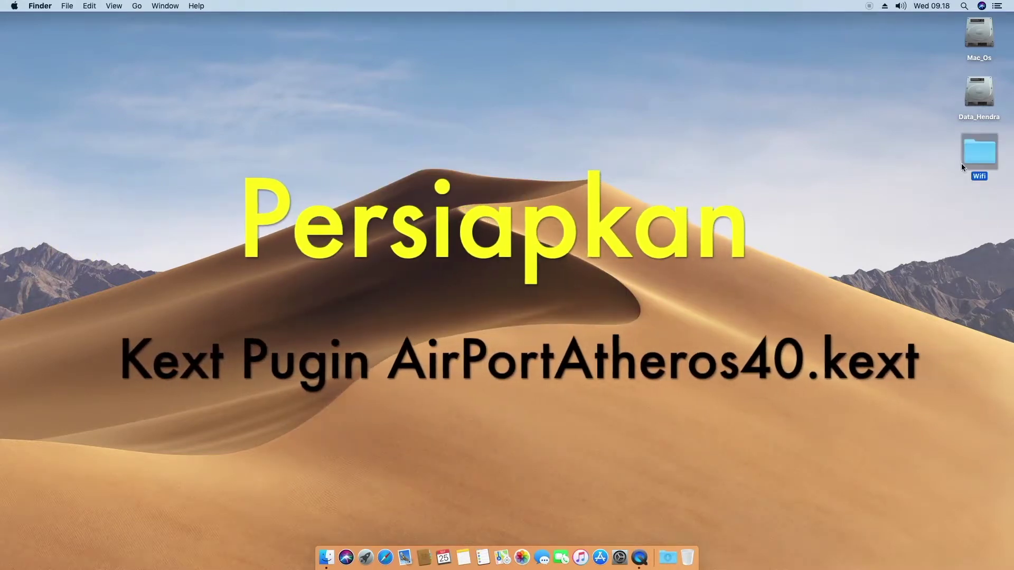
double_click(978, 146)
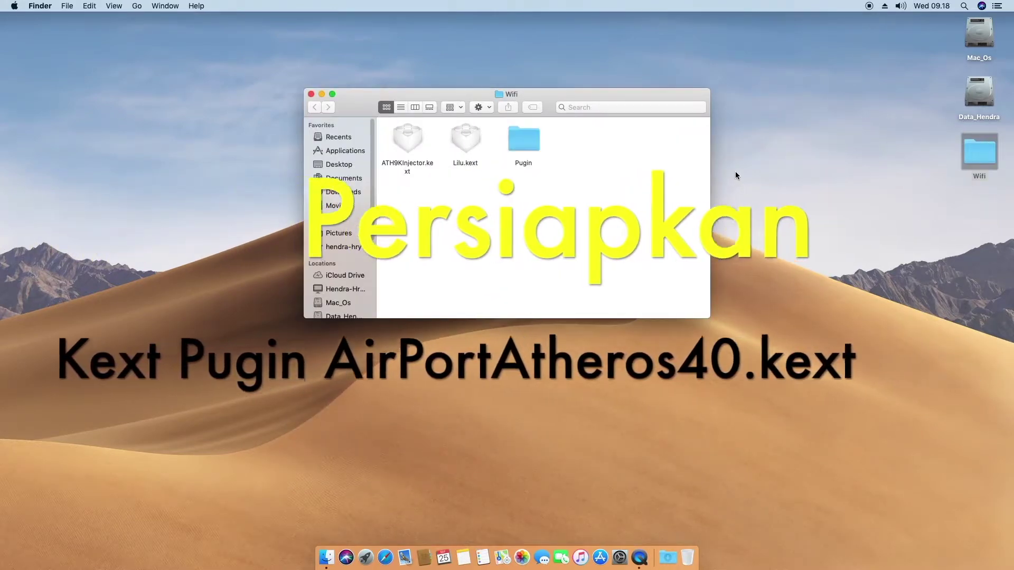
right_click(528, 139)
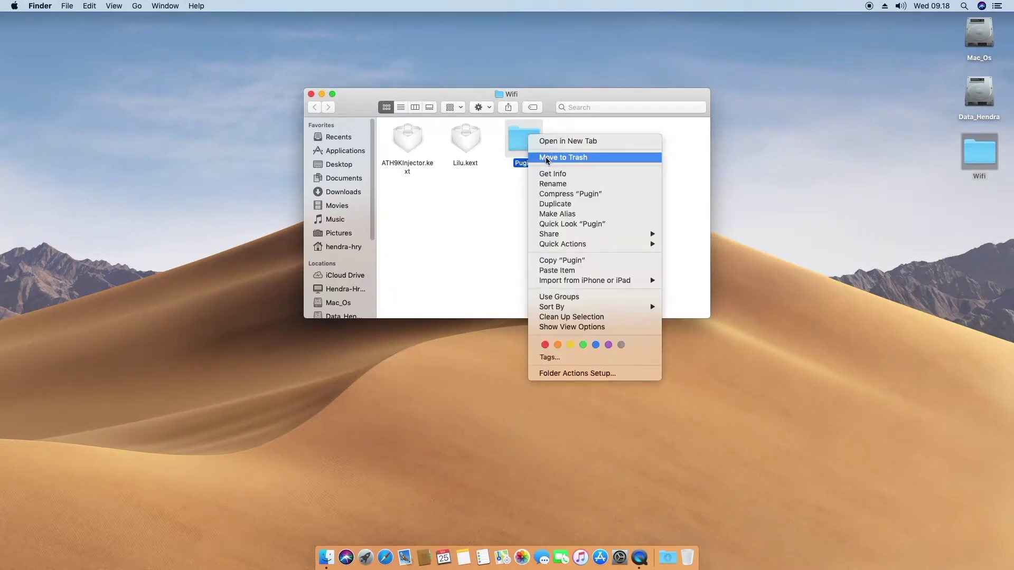
click(516, 163)
double_click(523, 142)
click(405, 141)
right_click(405, 141)
click(422, 166)
click(408, 143)
double_click(409, 141)
Copy Info.plist from the kext's Contents folder to the desktop.
right_click(464, 137)
click(501, 271)
right_click(221, 203)
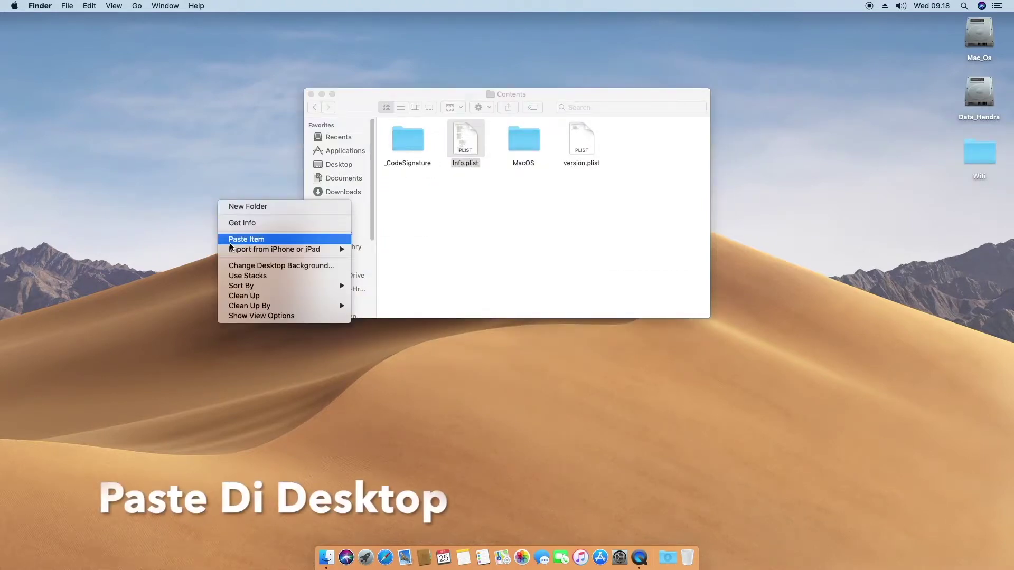
click(231, 243)
Open the desktop copy of Info.plist with TextEdit.app.
right_click(981, 214)
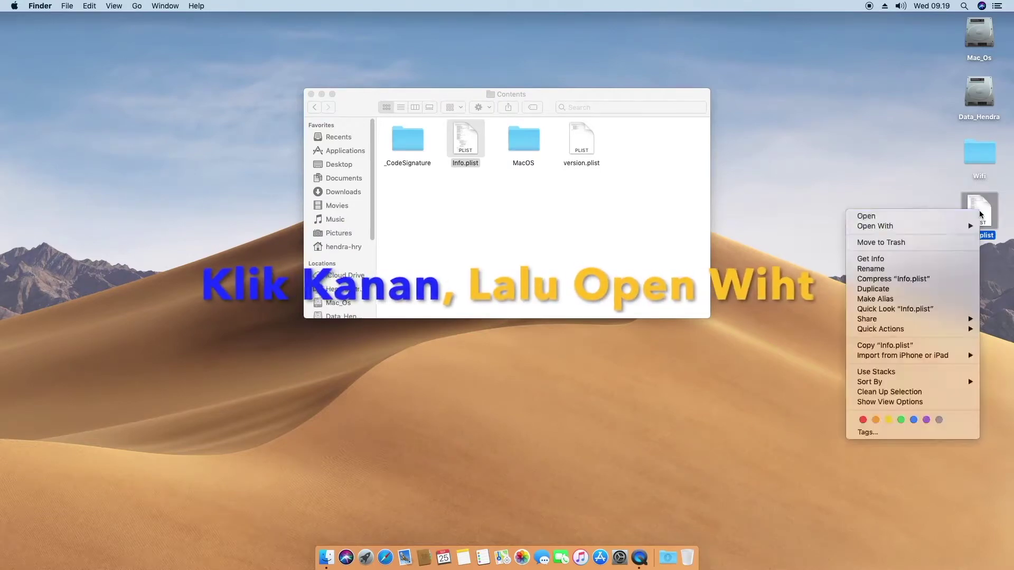
mouse_move(951, 226)
click(771, 256)
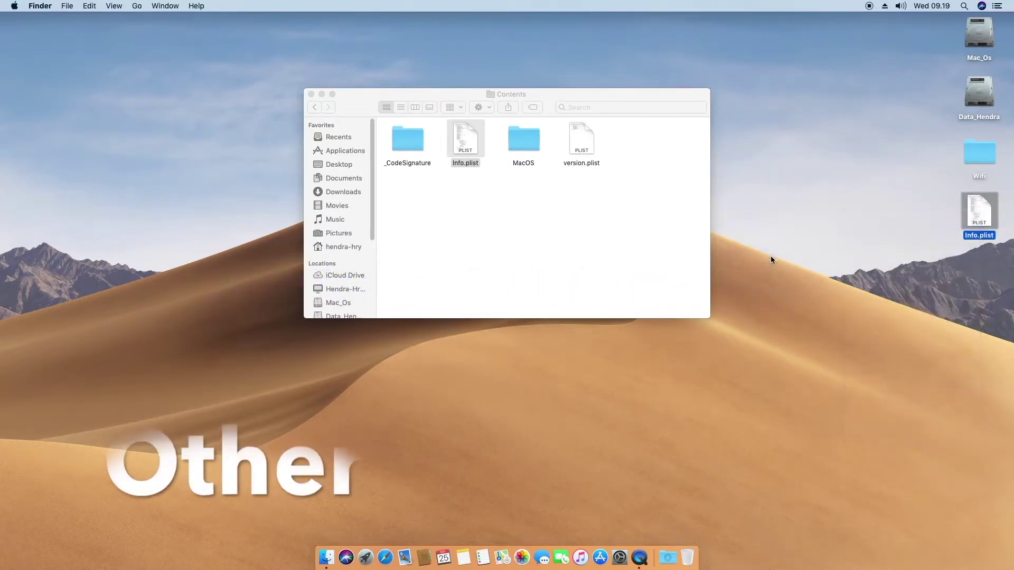
scroll(449, 204, down, 10)
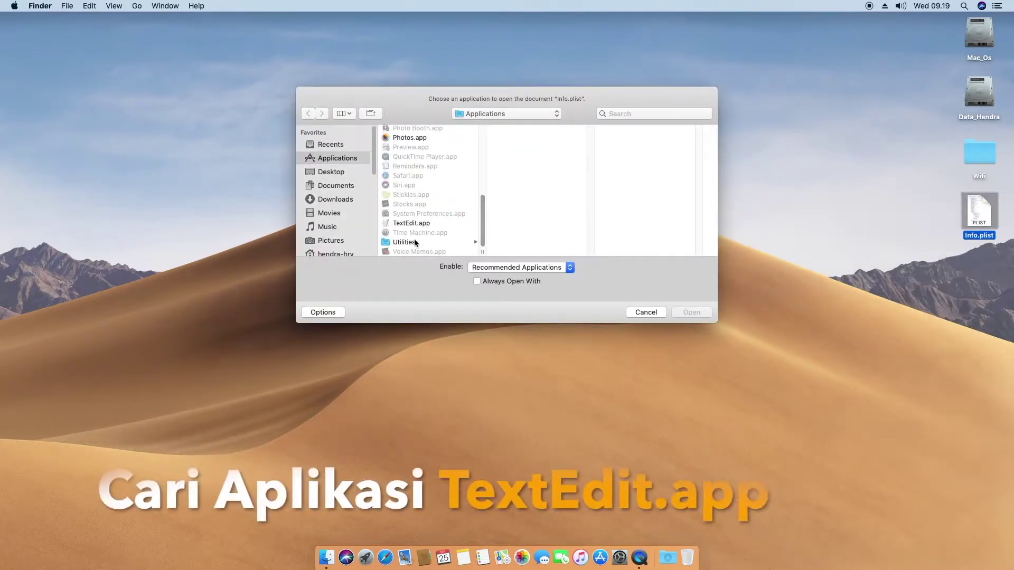
click(417, 223)
click(689, 312)
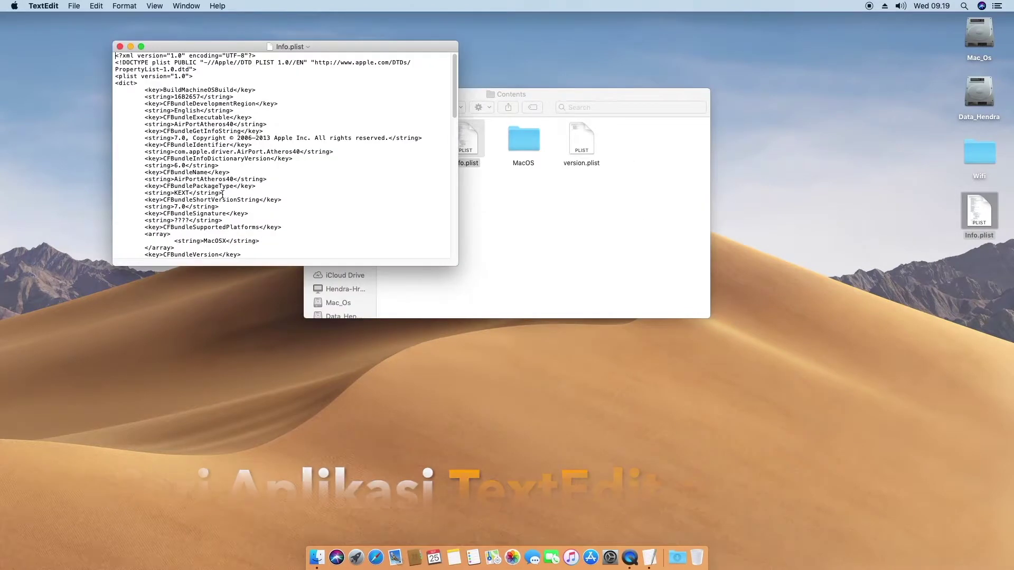
Change the pci168c,2a entry in the IONameMatch array to pci168c,2b and save Info.plist.
drag(454, 95, 455, 238)
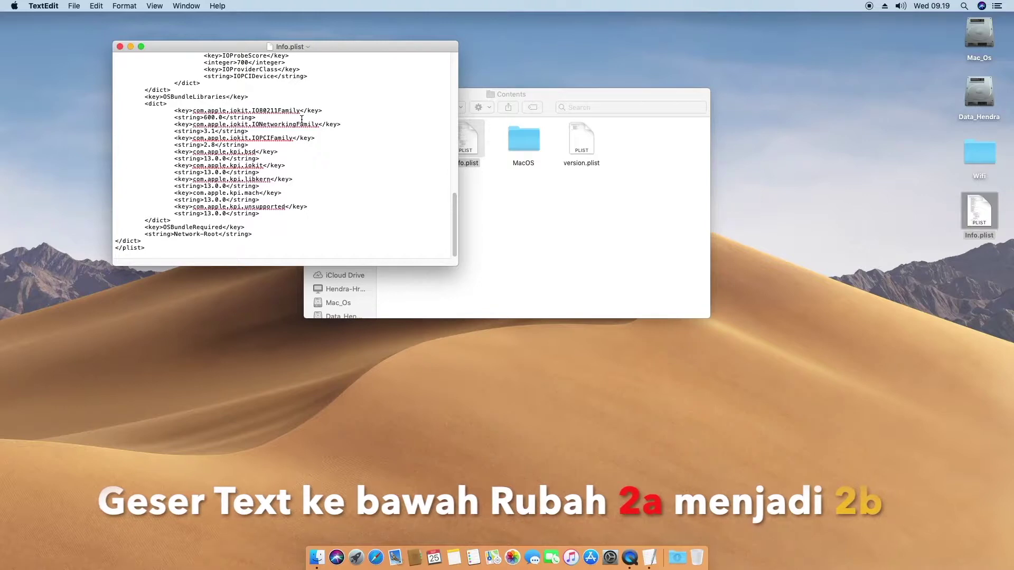
scroll(303, 132, up, 8)
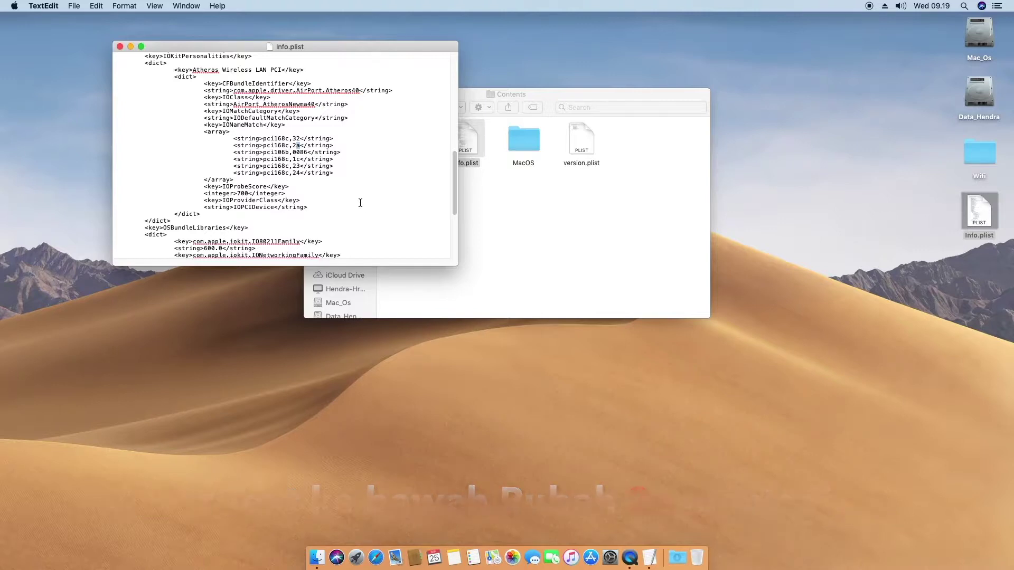
click(69, 7)
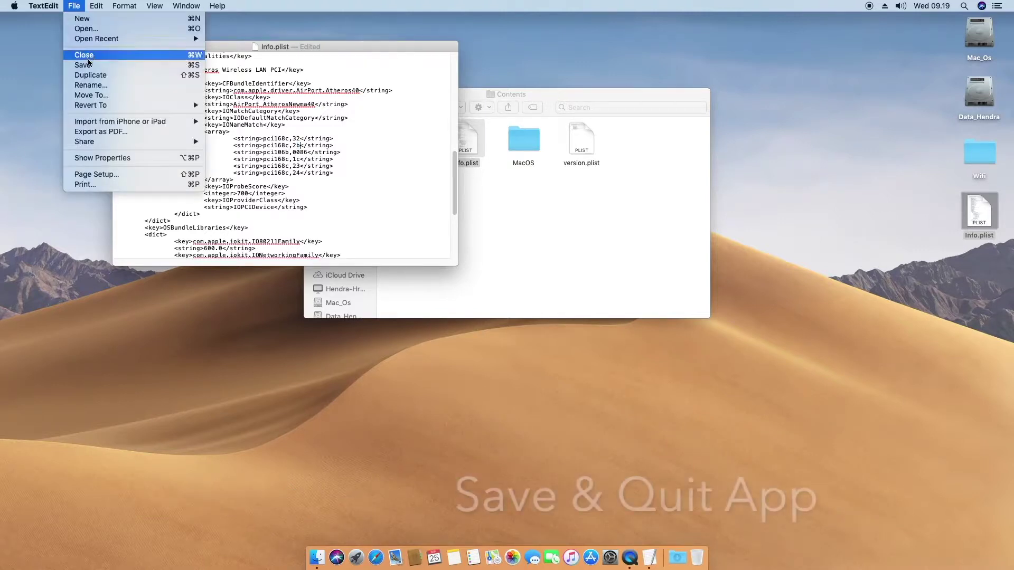
click(86, 68)
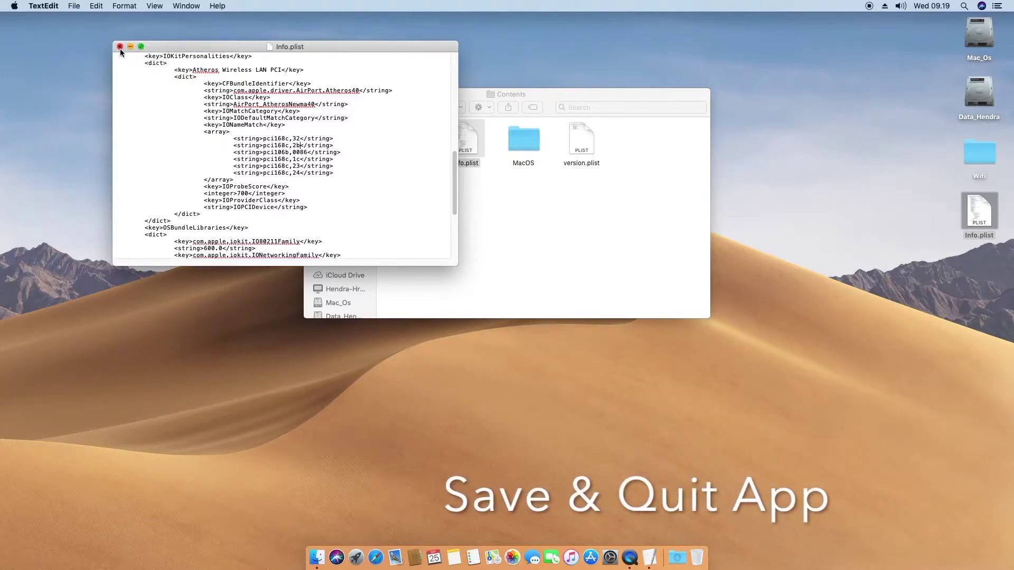
Close the Info.plist document and quit TextEdit.
click(120, 47)
click(57, 6)
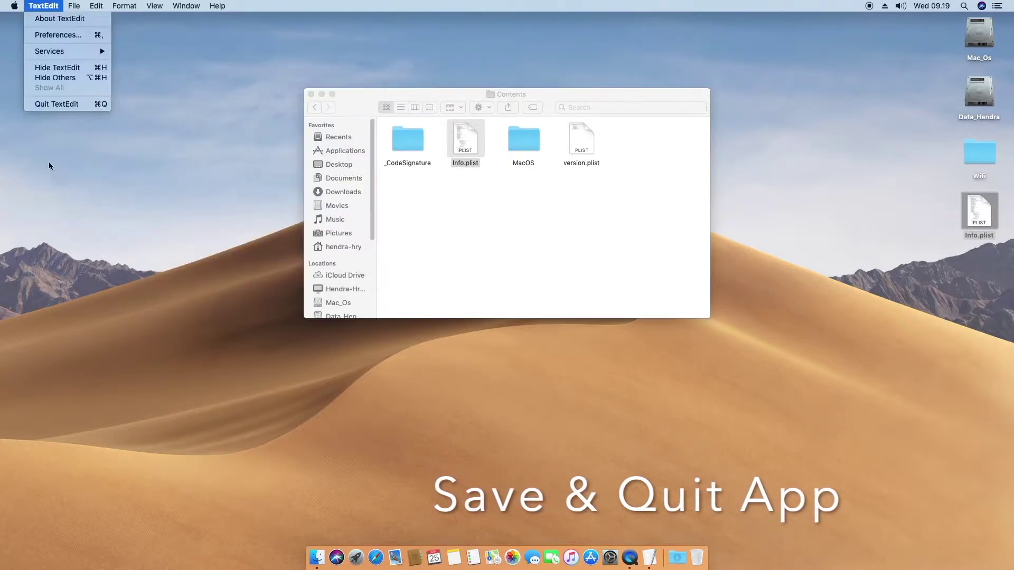
click(57, 104)
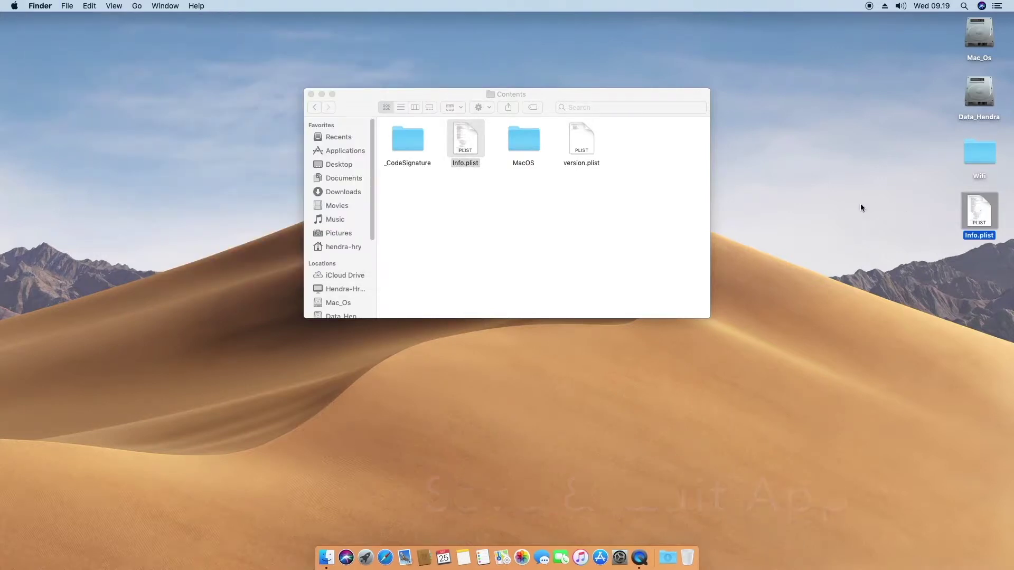
Move the edited Info.plist from the desktop into Contents, replacing the older file, and clean up the folder by name.
drag(978, 211, 636, 233)
click(585, 173)
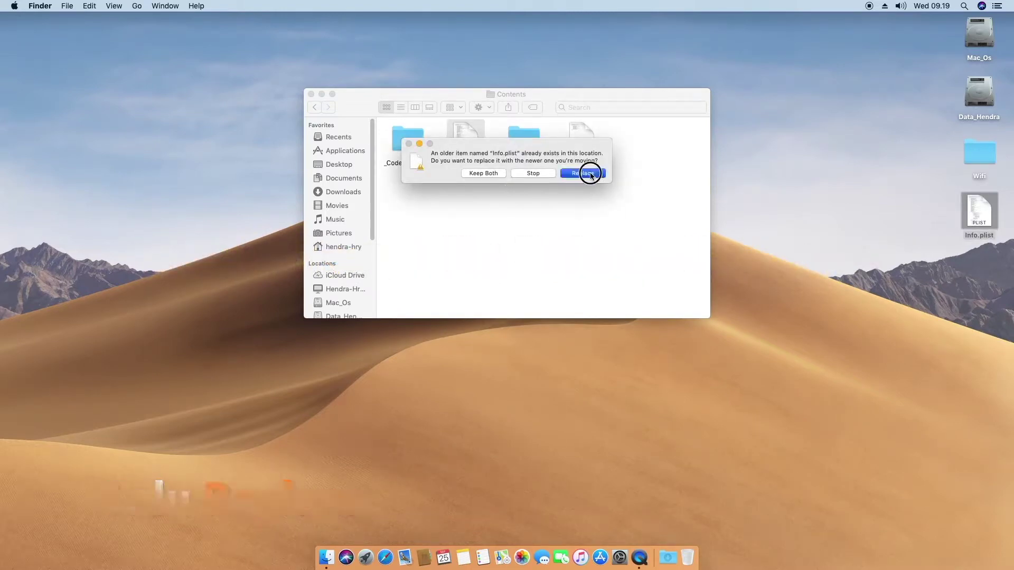
right_click(510, 200)
mouse_move(543, 287)
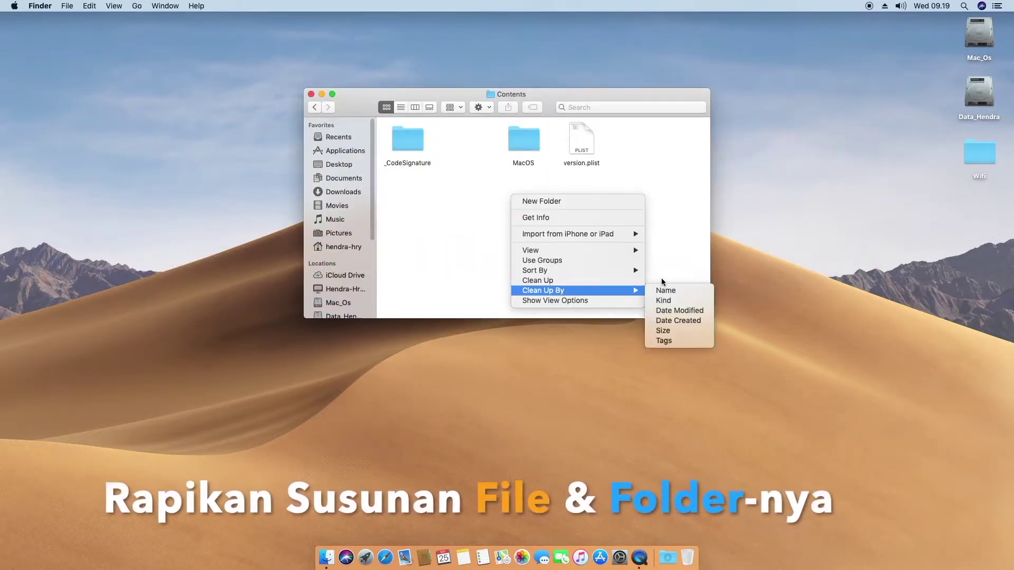
click(669, 290)
Return to the Pugin folder and copy AirPortAtheros40.kext.
click(314, 107)
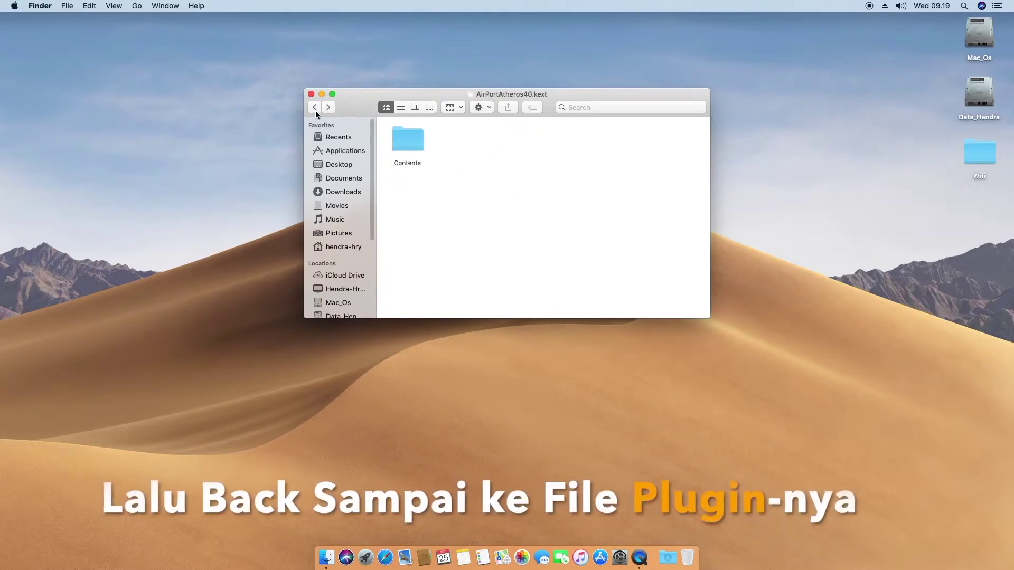
click(313, 108)
right_click(407, 137)
click(465, 278)
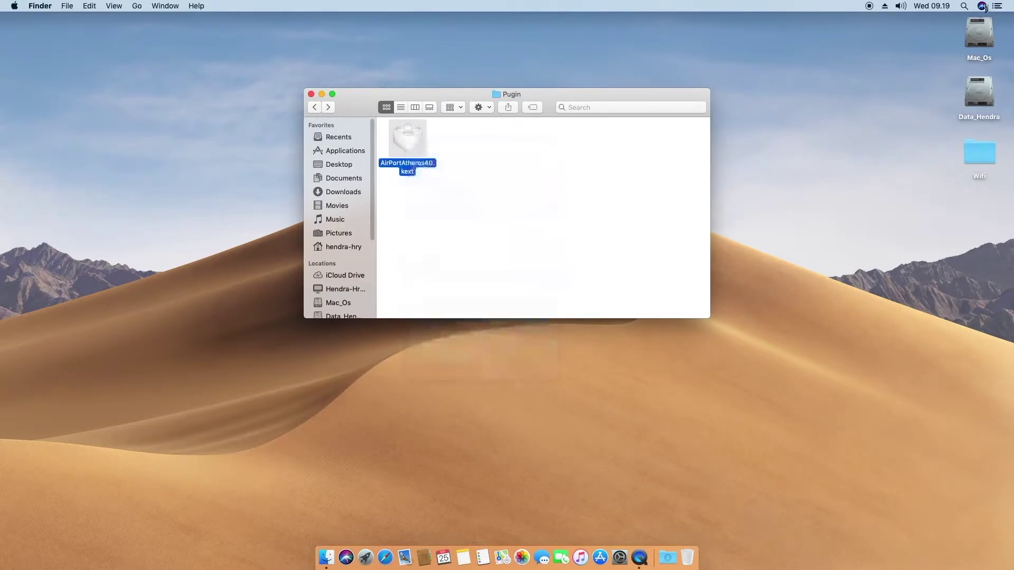
Open System/Library/Extensions on the Mac_Os disk and locate IO80211Family.kext.
click(981, 36)
double_click(984, 37)
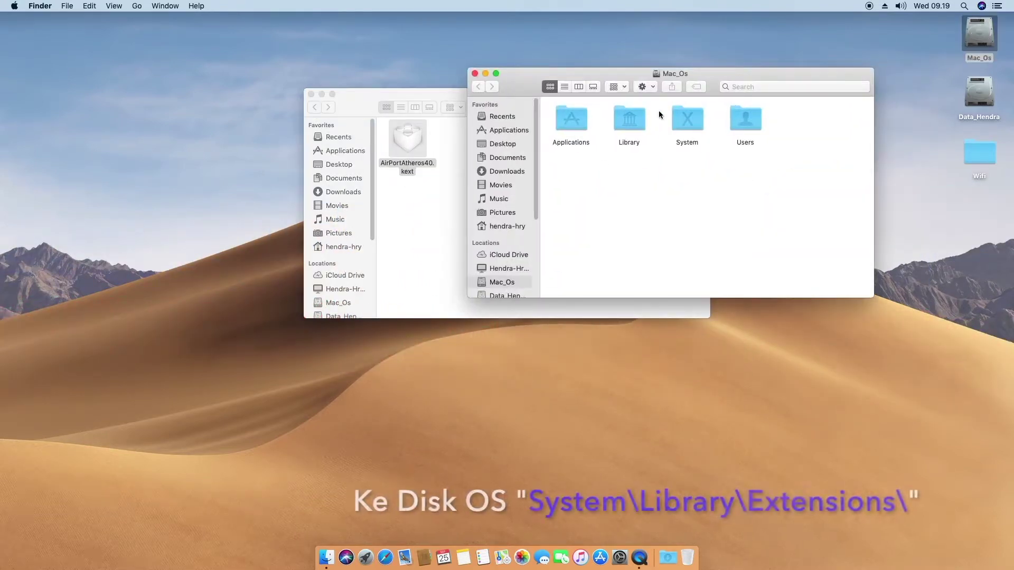
double_click(686, 118)
double_click(626, 119)
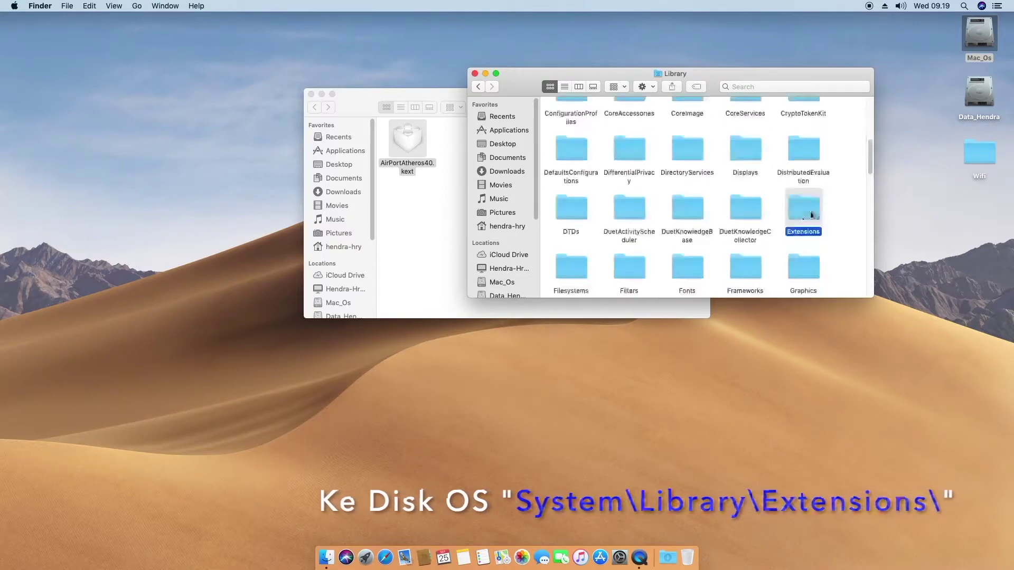
double_click(810, 217)
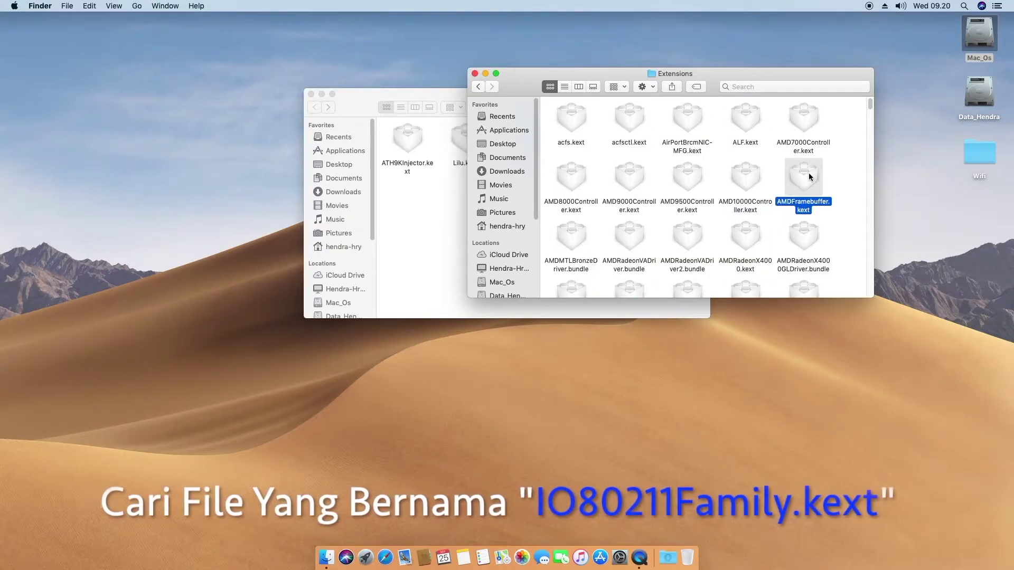
key(Left)
key(Left)
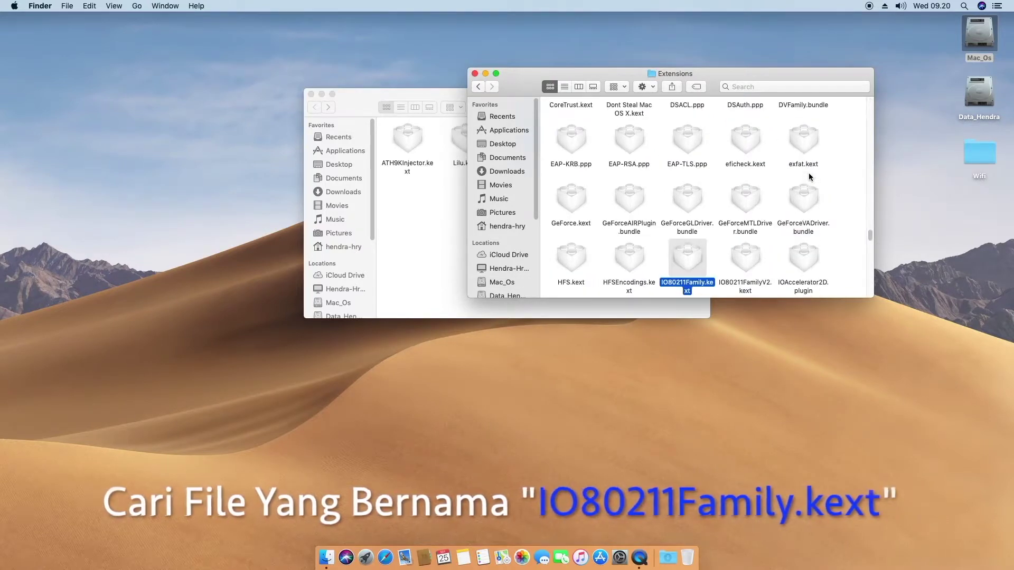
Show the package contents of IO80211Family.kext and open its Contents/PlugIns folder.
right_click(680, 256)
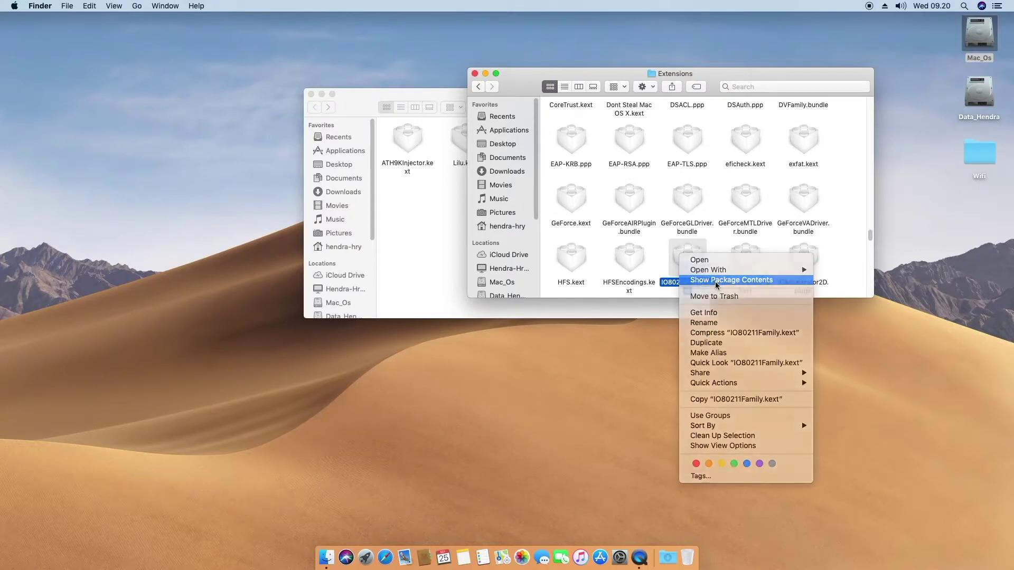
click(707, 280)
double_click(581, 127)
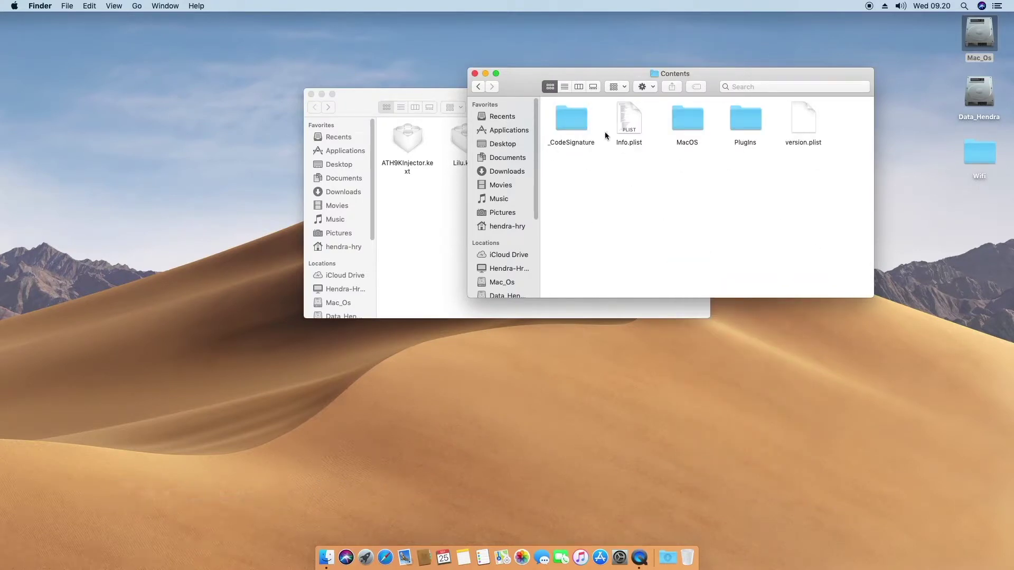
double_click(744, 118)
Paste AirPortAtheros40.kext into the PlugIns folder and authorize the copy with the account password.
right_click(716, 178)
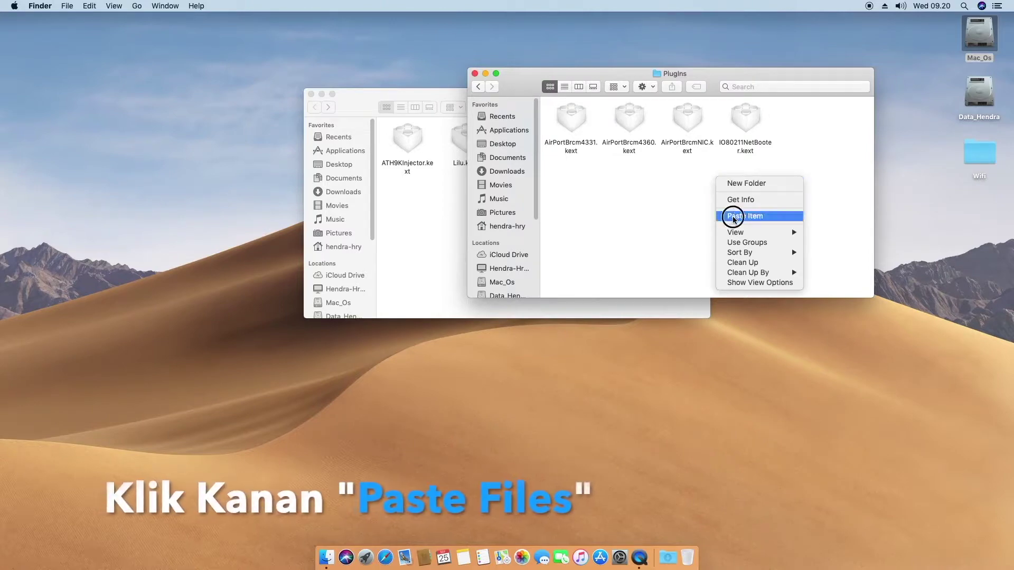
click(733, 217)
text(••)
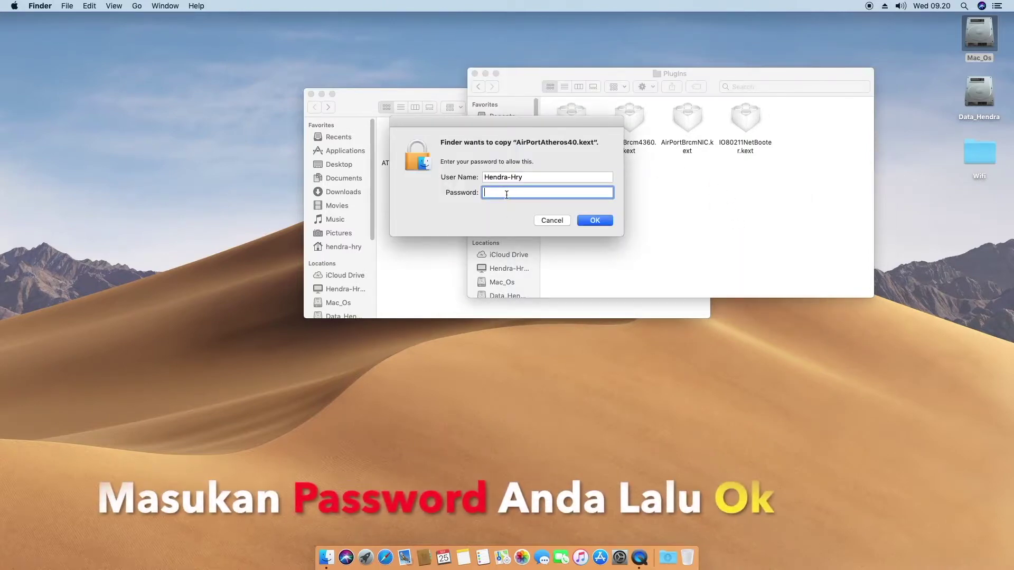
text(•••••••)
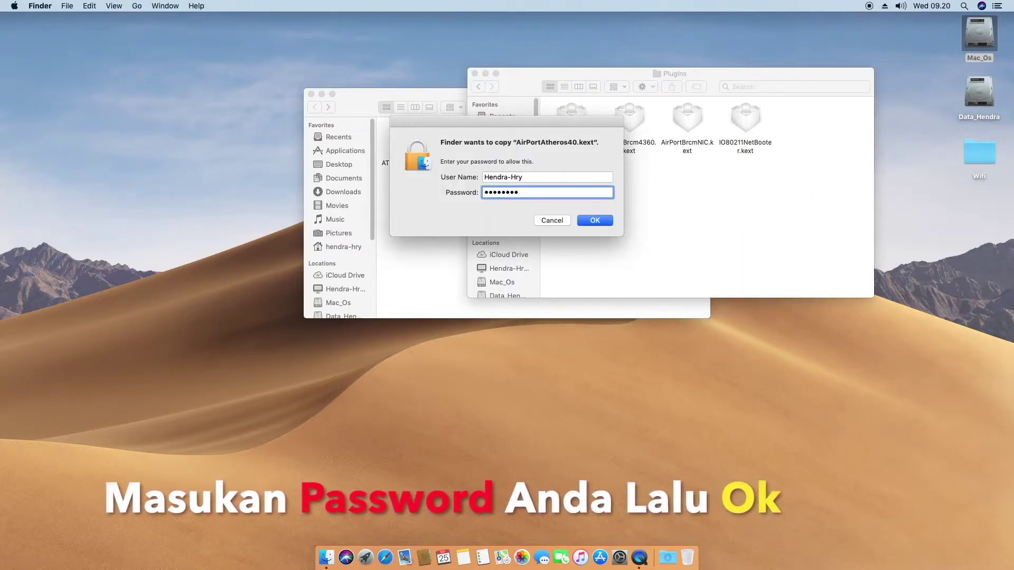
click(586, 221)
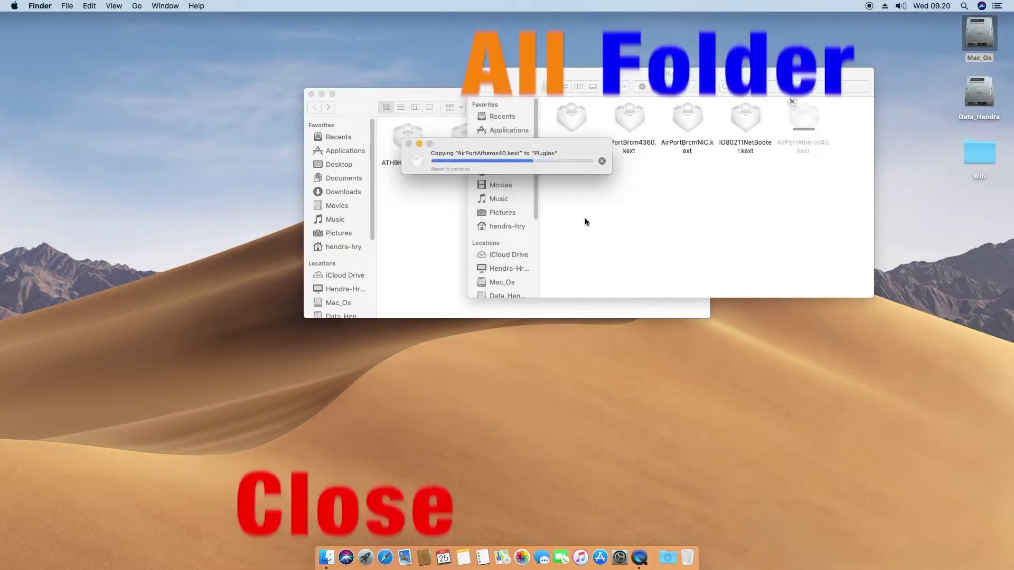
Close the open Finder windows and reopen the Wifi folder from the desktop.
alt+click(476, 75)
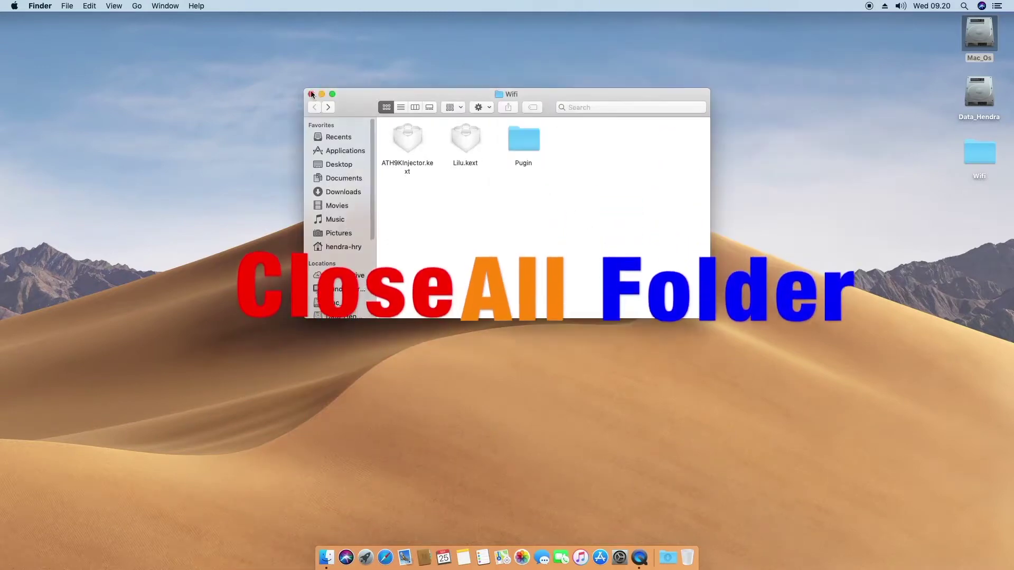
click(981, 152)
double_click(982, 152)
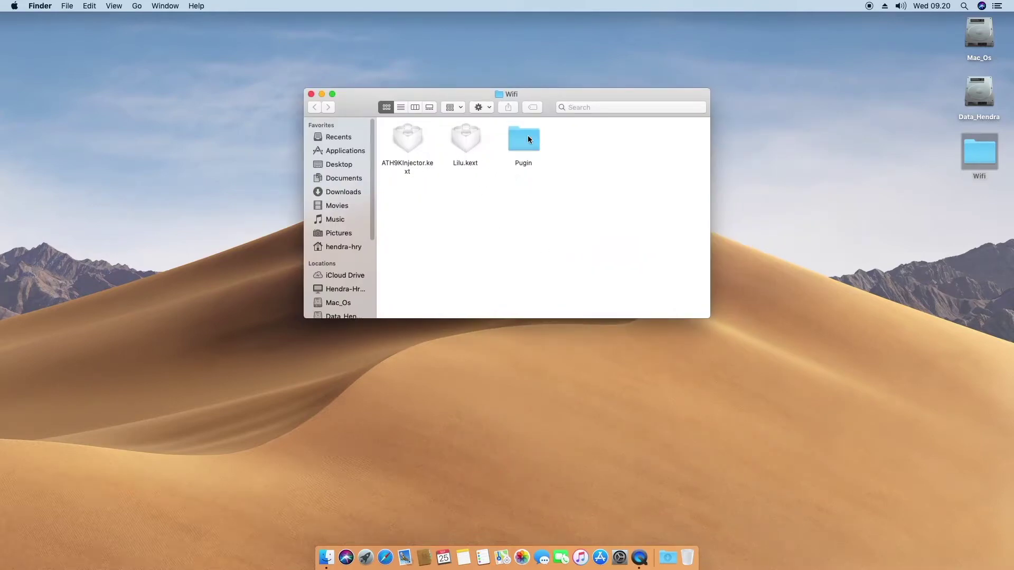
Search the Data_Hendra disk for lilu and show the second Lilu.kext result in its enclosing folder.
double_click(980, 89)
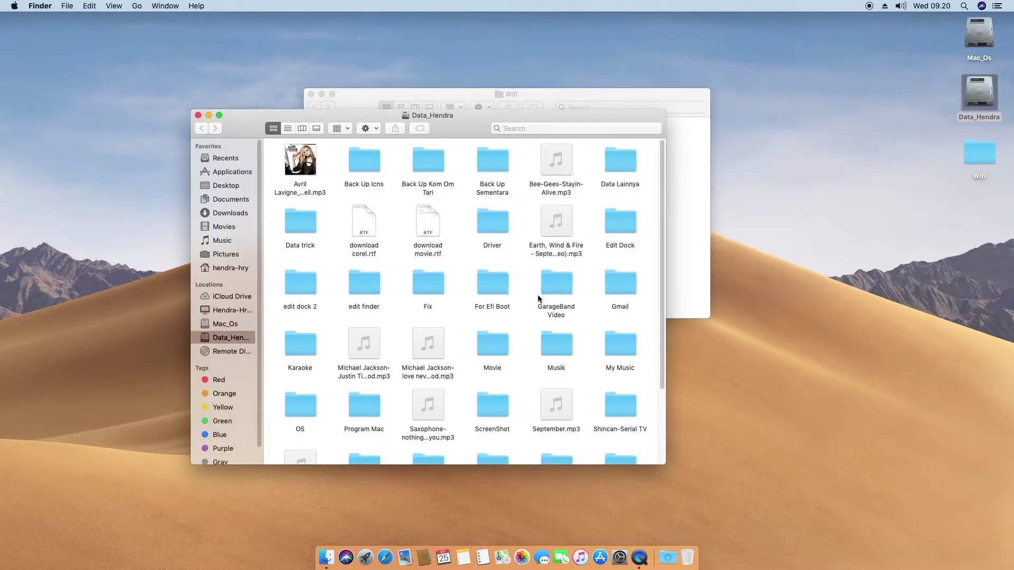
scroll(538, 295, down, 5)
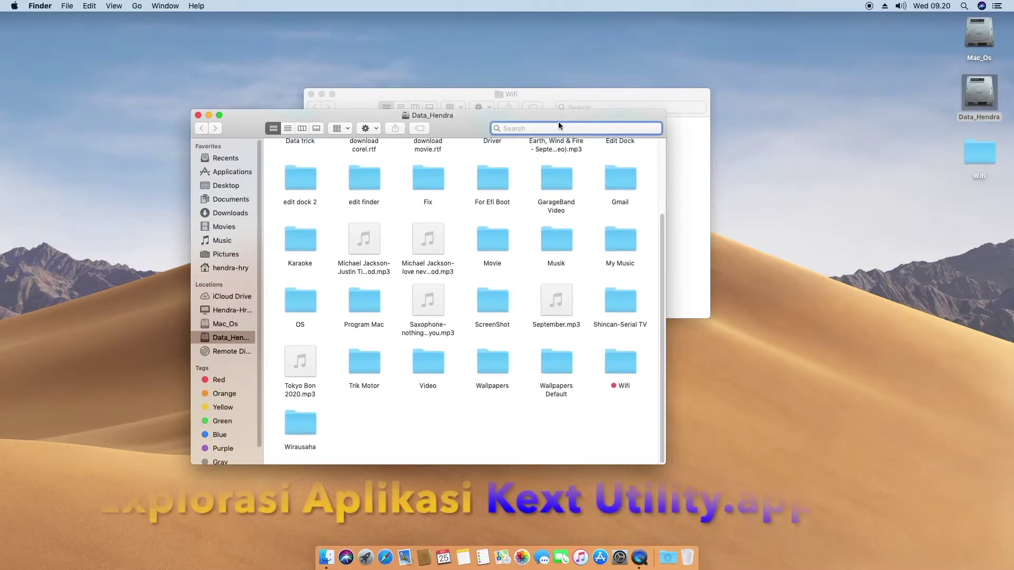
drag(556, 117, 593, 271)
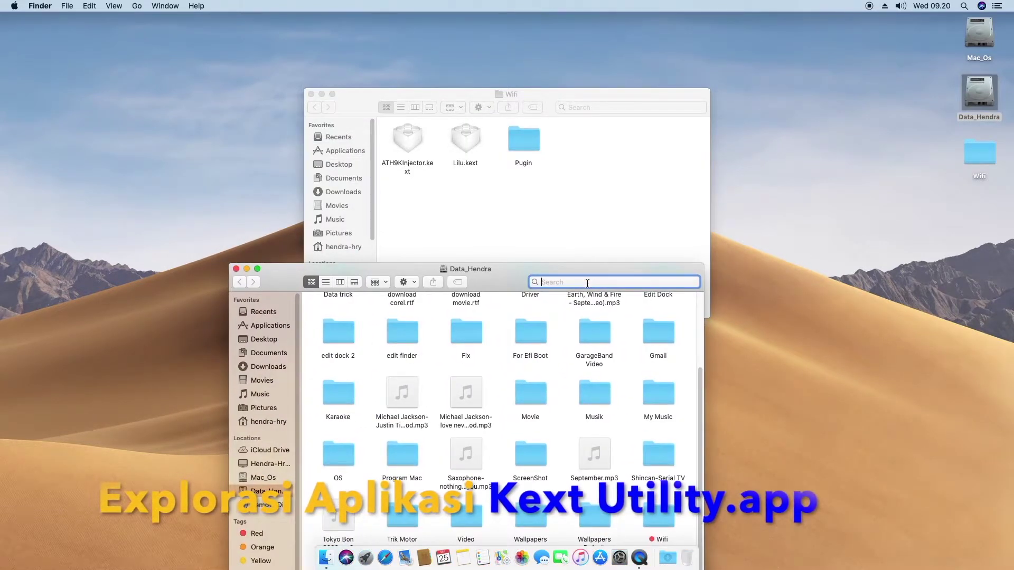
text(li)
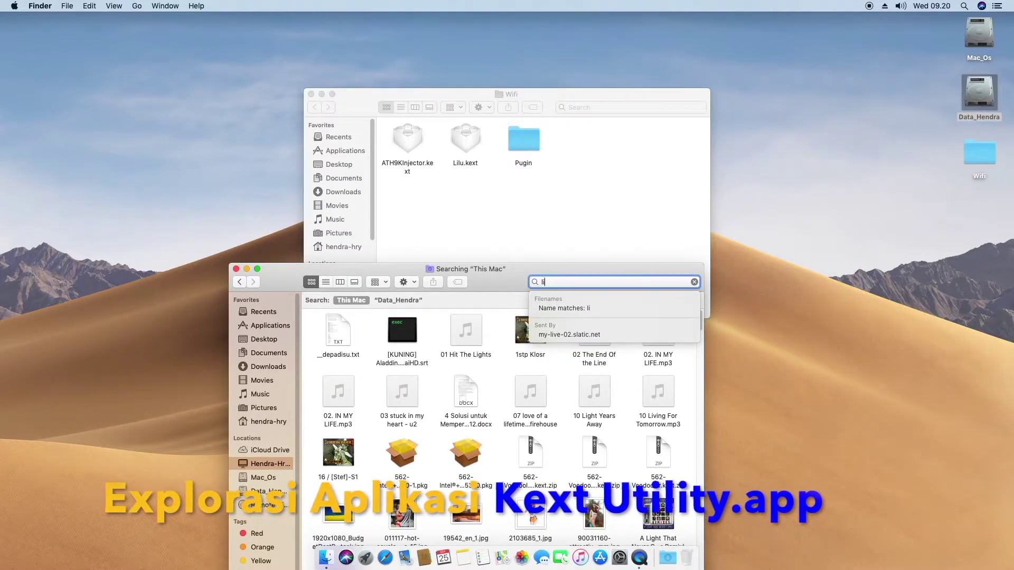
text(lu)
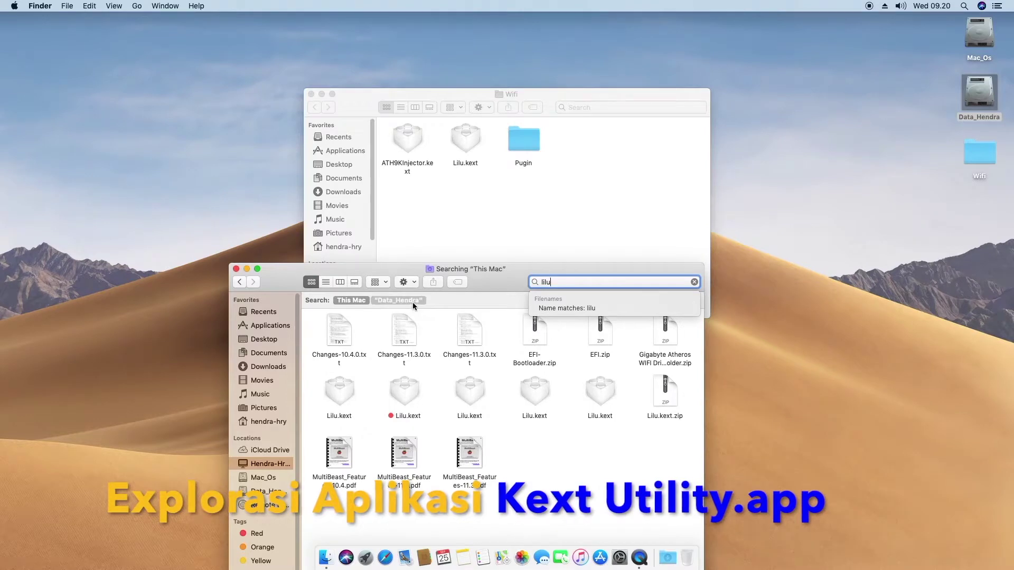
click(413, 301)
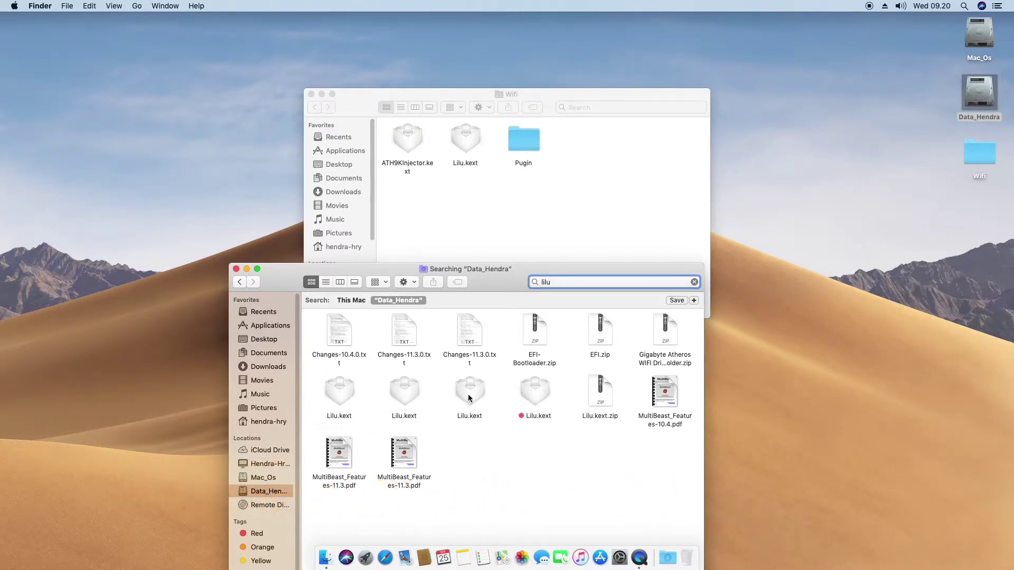
right_click(404, 389)
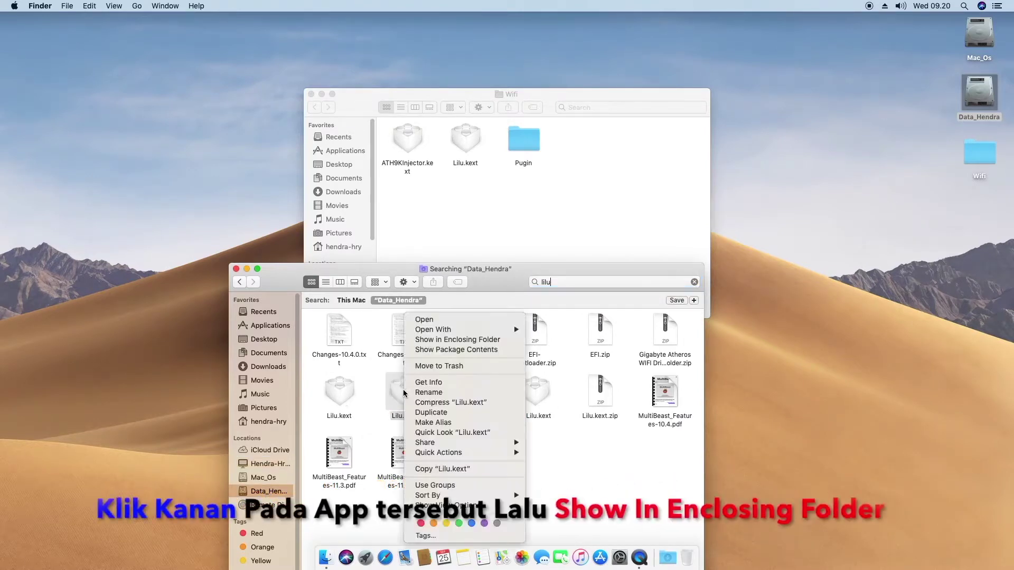
click(431, 341)
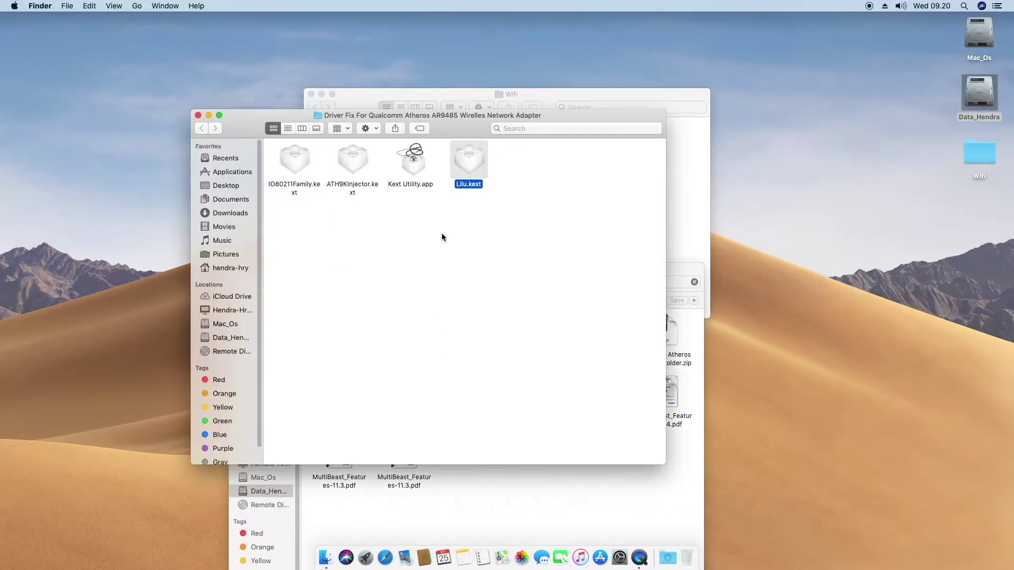
Run Kext Utility, authorize it with the account password, and quit it once the permission repair and cache rebuild are done.
click(414, 168)
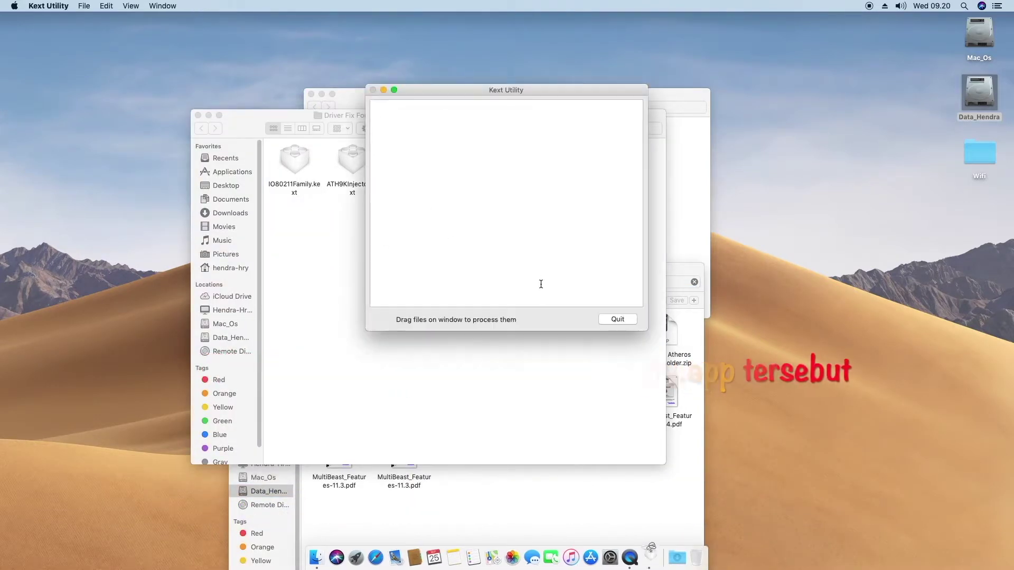
text(******)
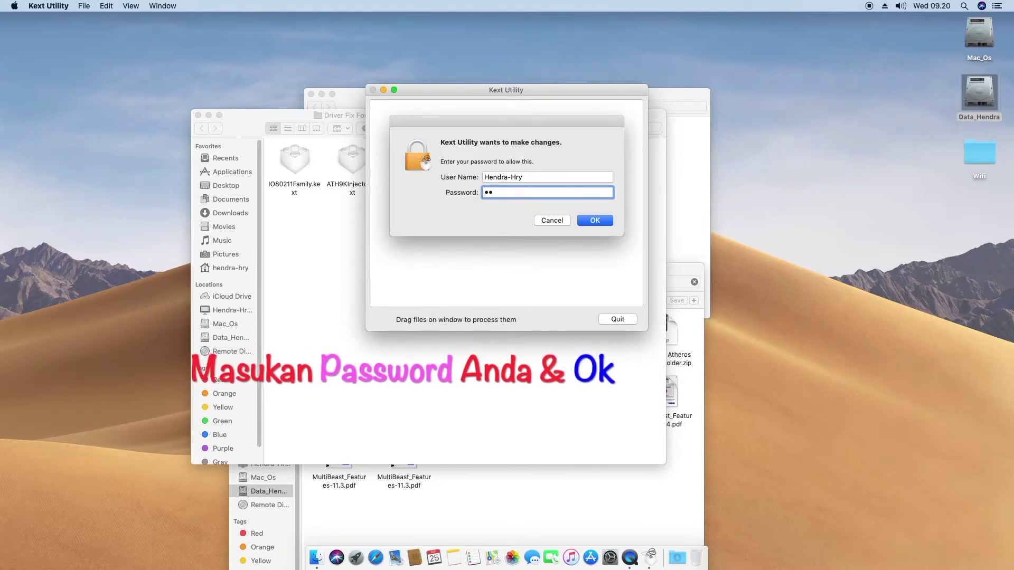
text(***)
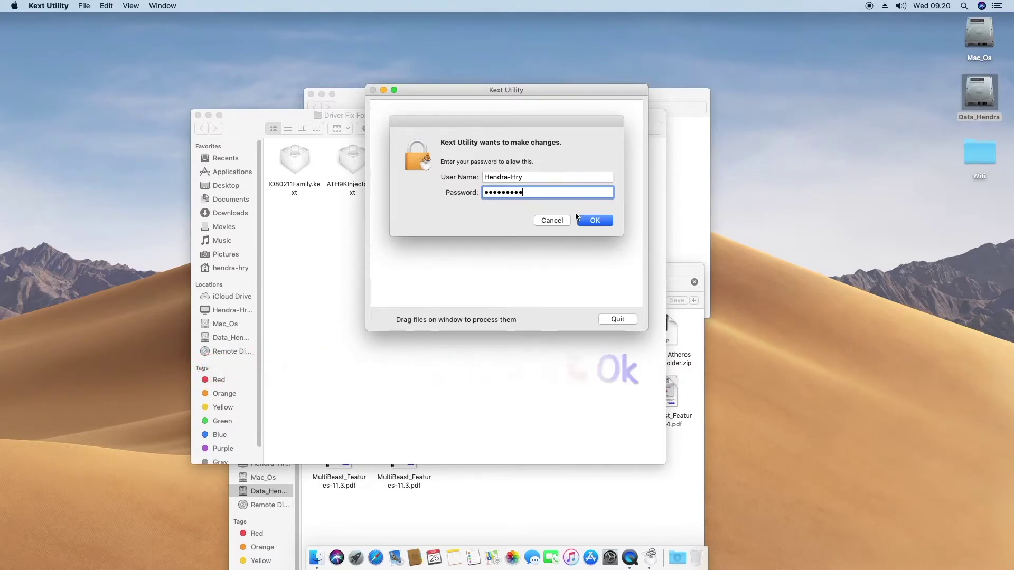
click(598, 221)
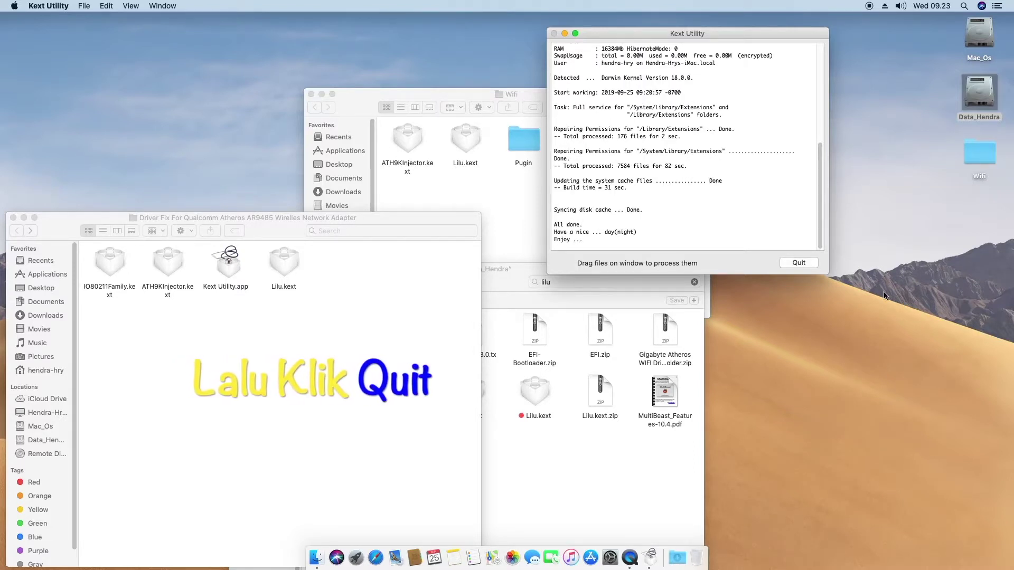
click(799, 263)
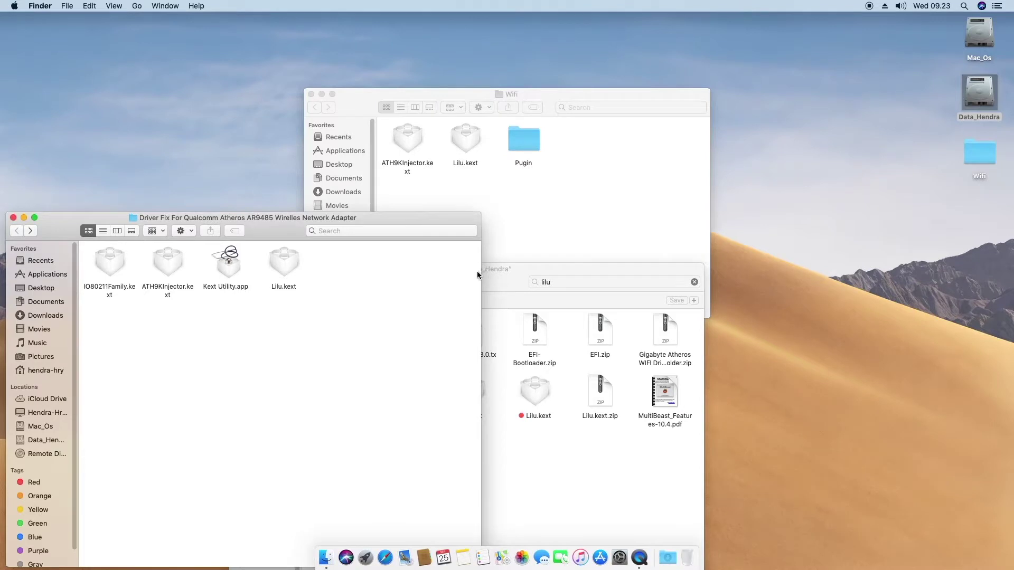
Install ATH9KInjector.kext with Kext Utility, authorizing the change with the account password.
drag(161, 271, 226, 264)
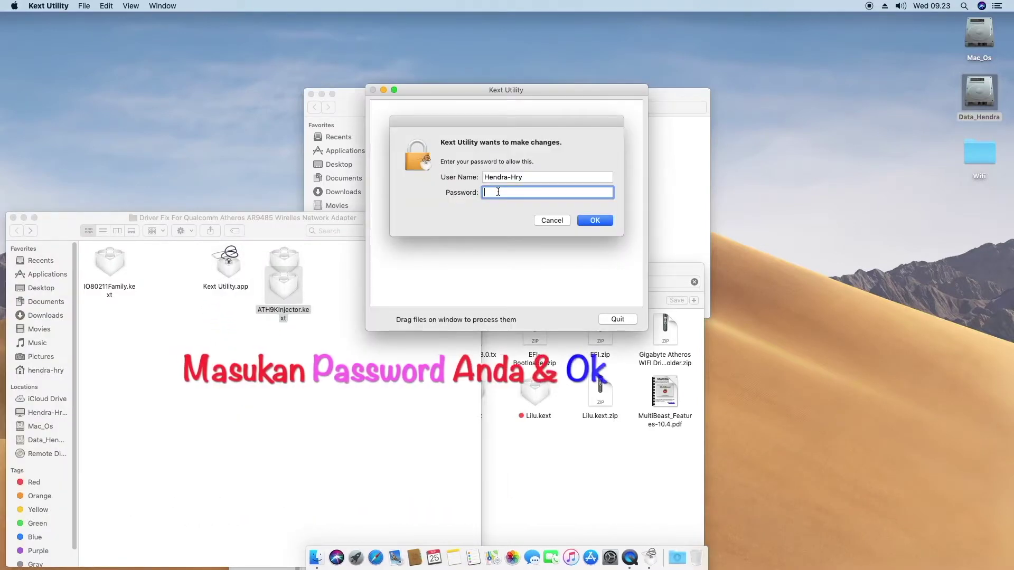
text(•••••••••)
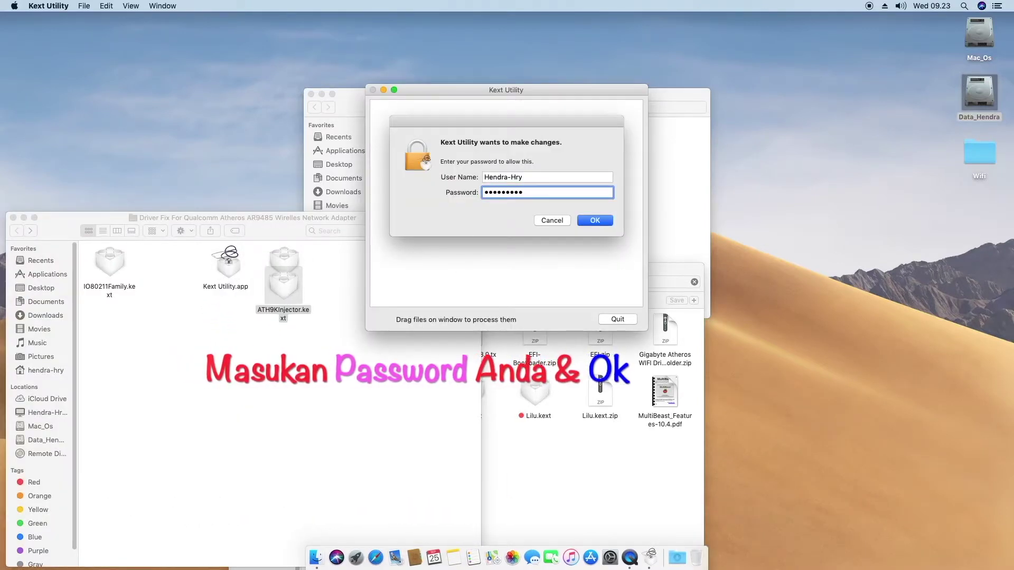
click(592, 221)
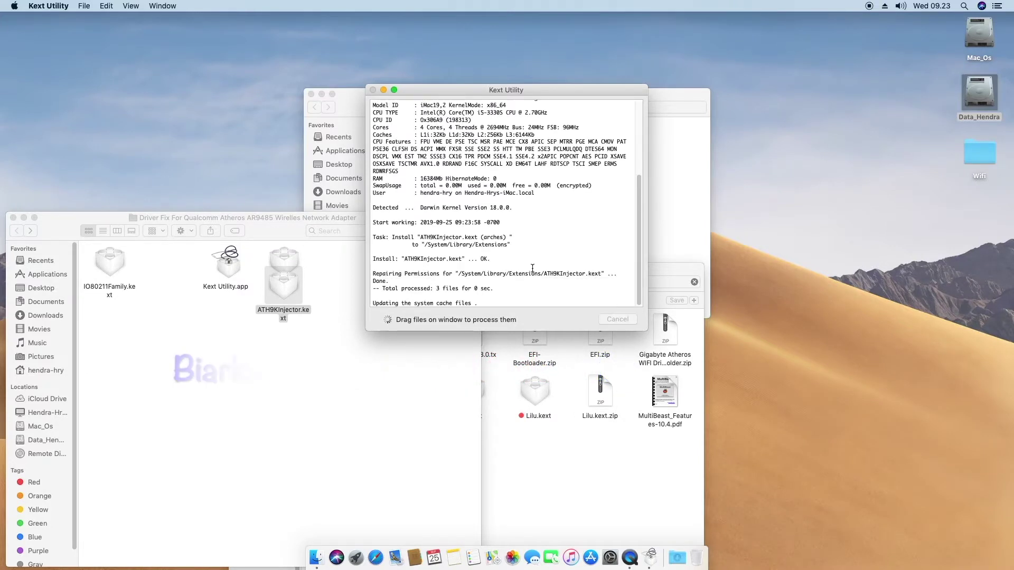
right_click(255, 352)
click(412, 450)
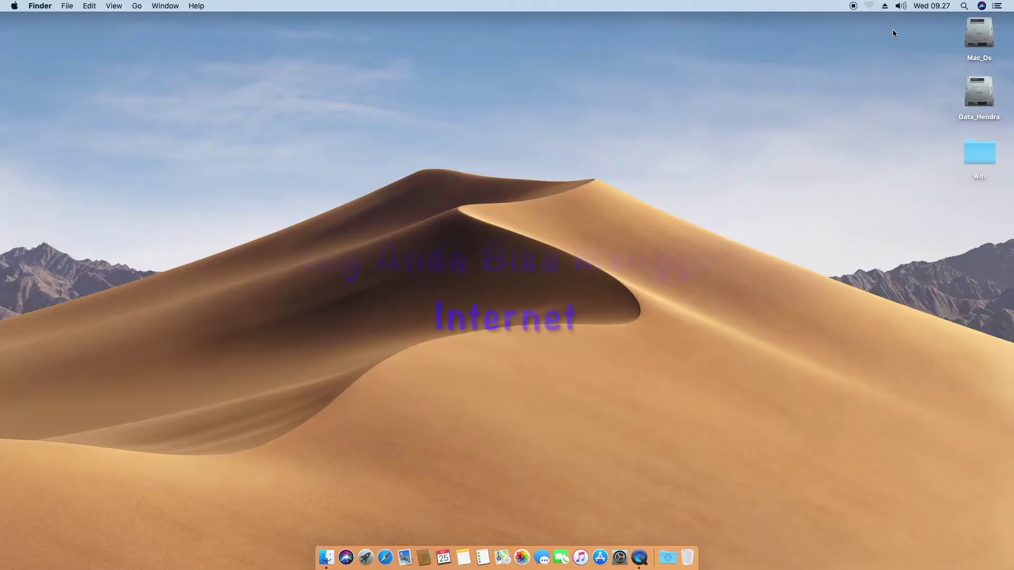
Join the Wi-Fi network Sharp Pi by entering its WPA2 password, keeping Remember this network enabled.
click(869, 6)
click(800, 46)
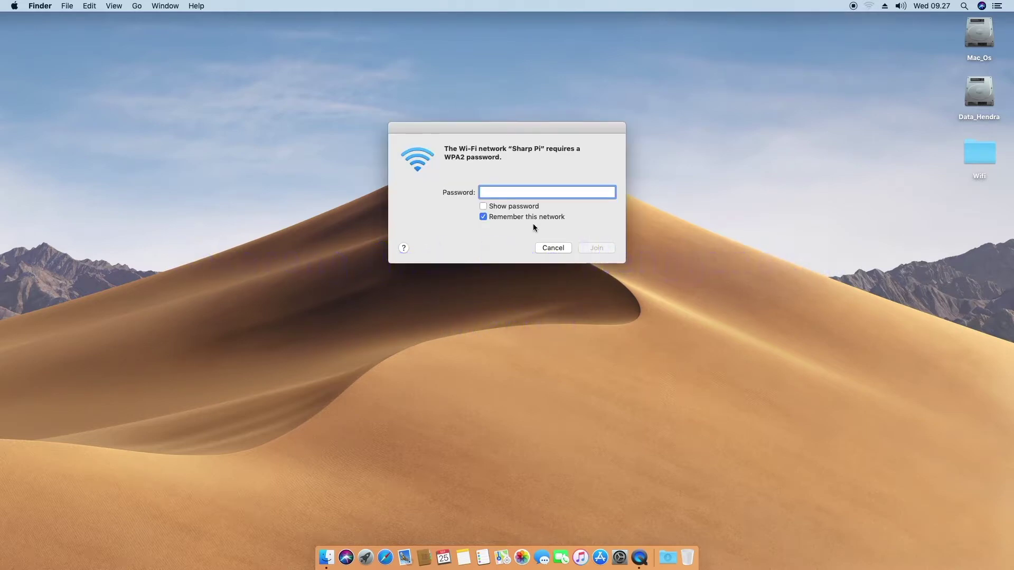
click(483, 206)
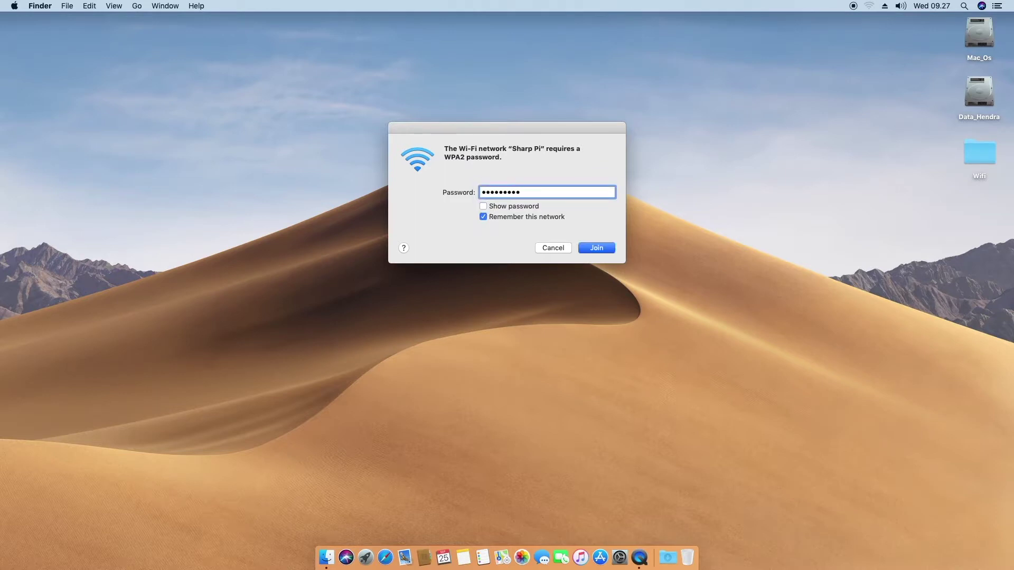
click(598, 248)
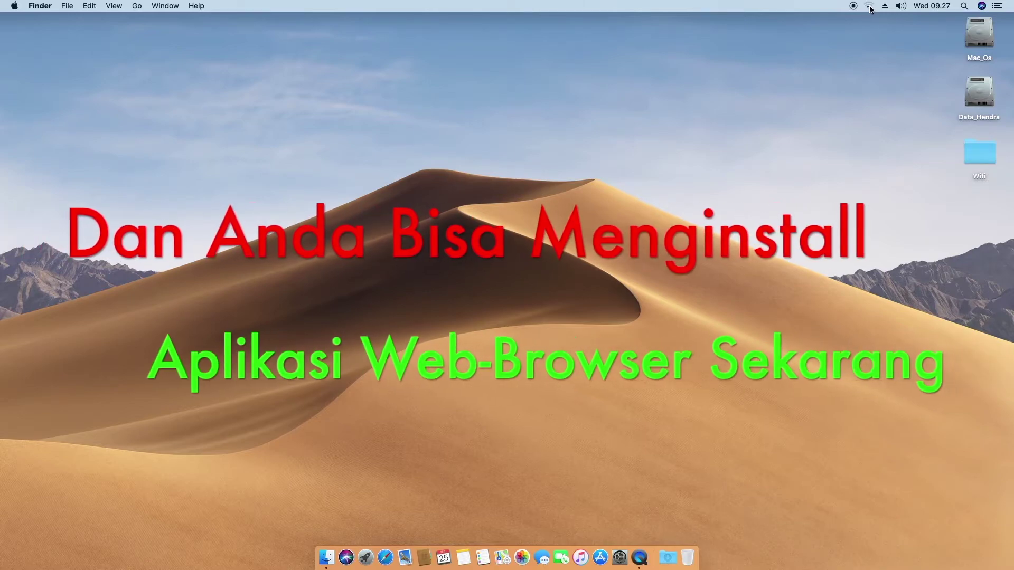
Open the Web browse folder inside Program Mac on the Data_Hendra disk.
click(979, 93)
key(super+o)
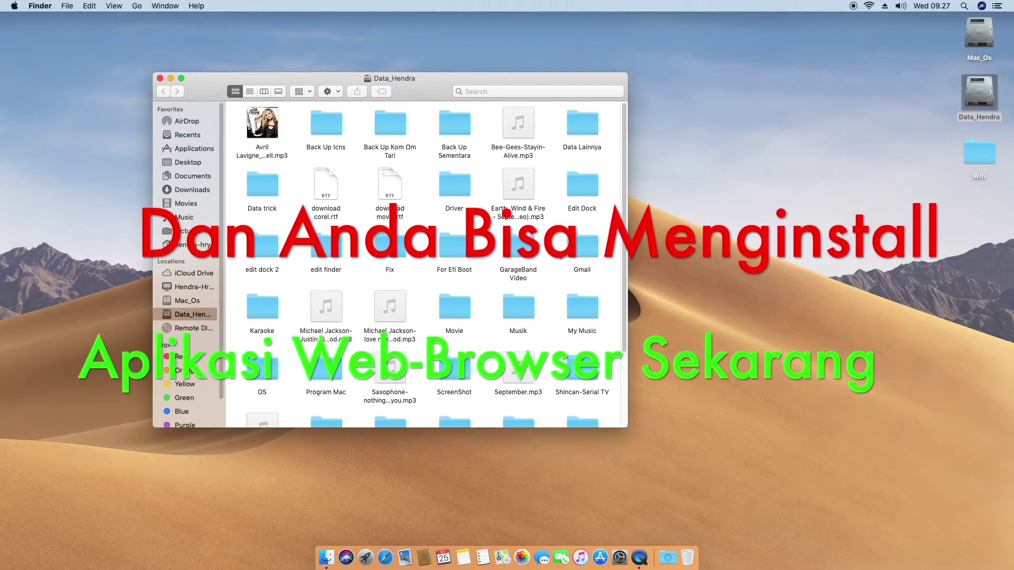
scroll(272, 223, down, 3)
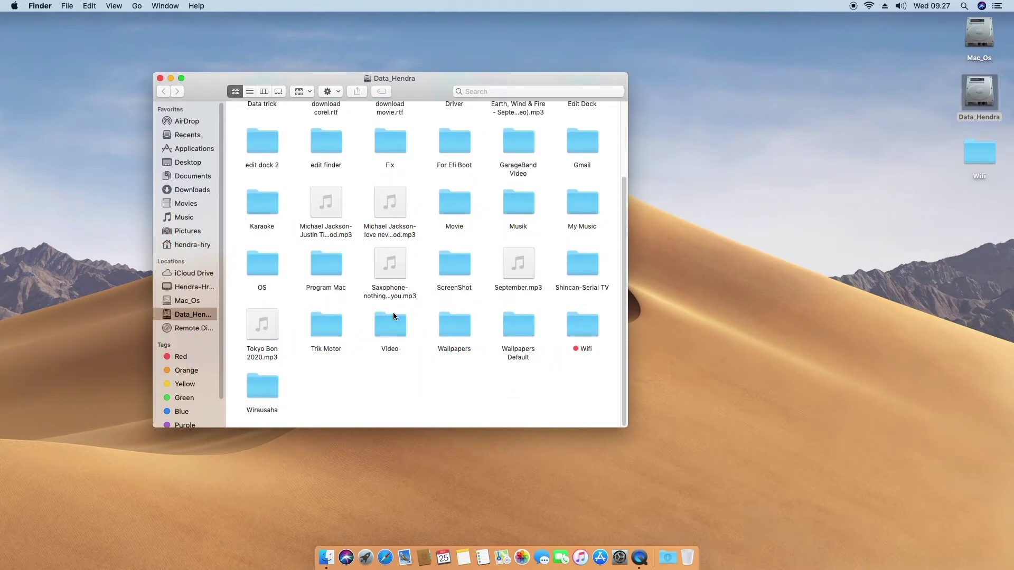
click(337, 273)
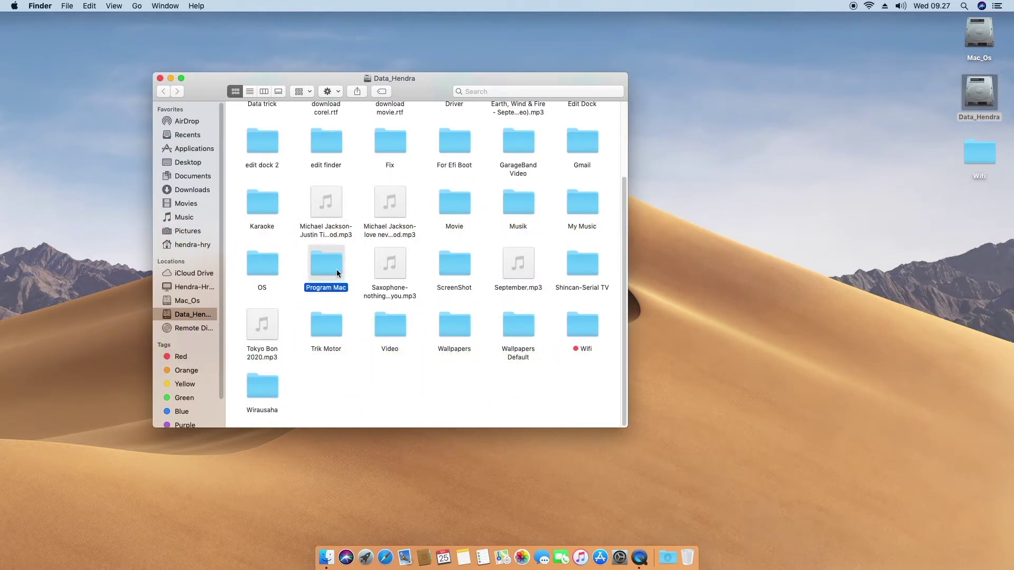
double_click(323, 270)
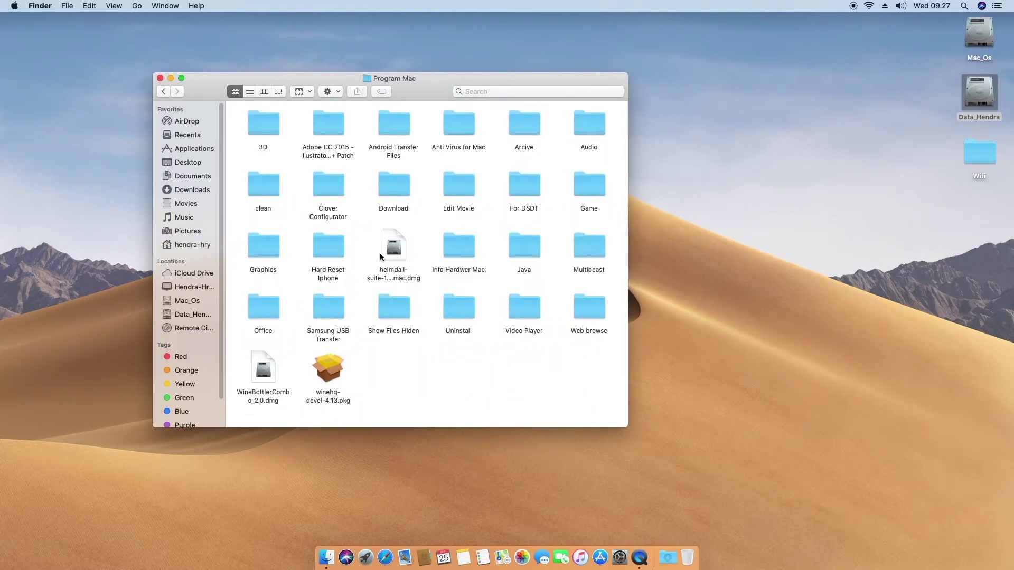
double_click(585, 312)
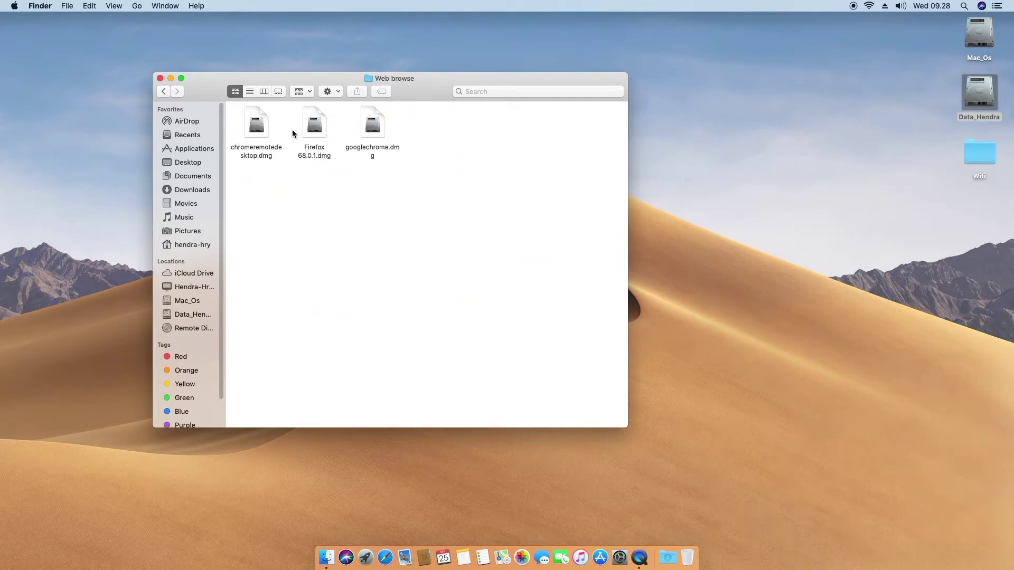
Mount googlechrome.dmg, copy Google Chrome into the Applications folder, and close the Finder windows.
click(375, 127)
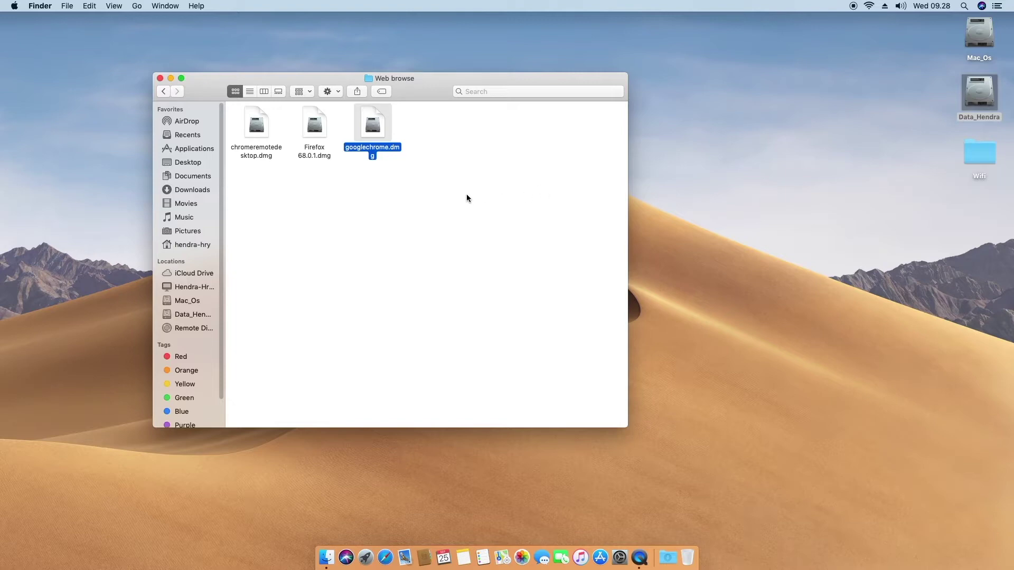
double_click(374, 139)
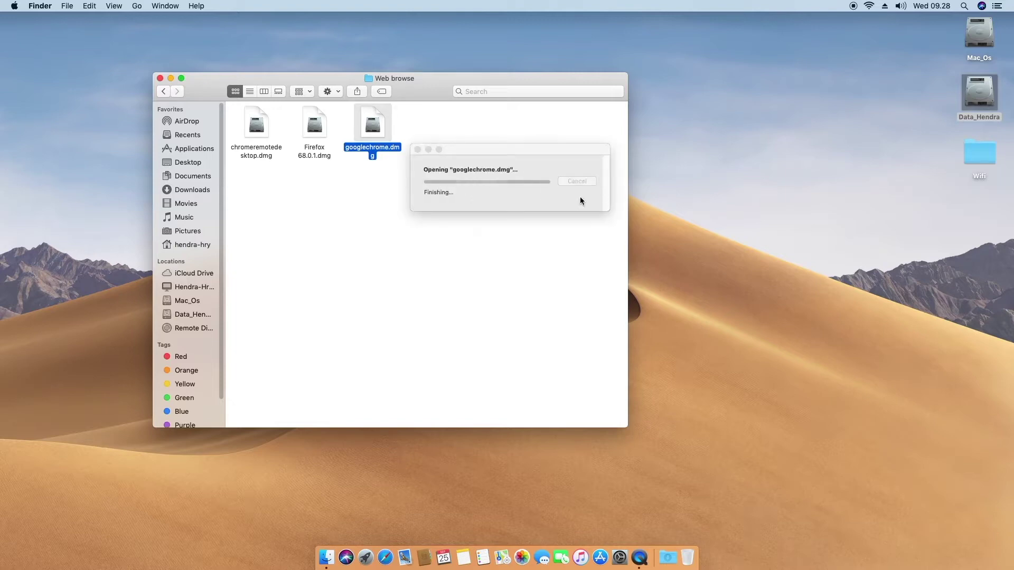
drag(253, 159, 253, 298)
click(133, 91)
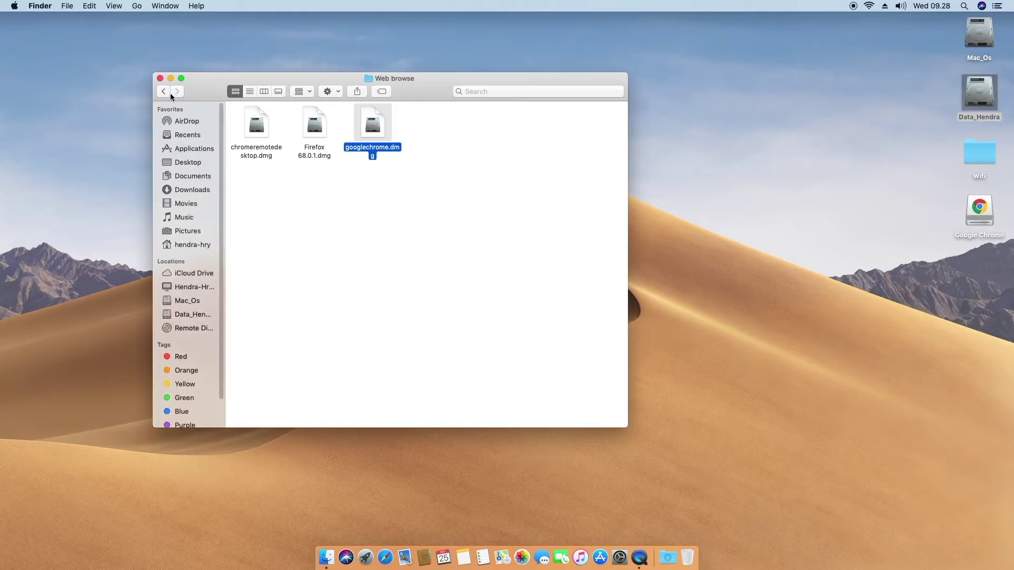
click(160, 78)
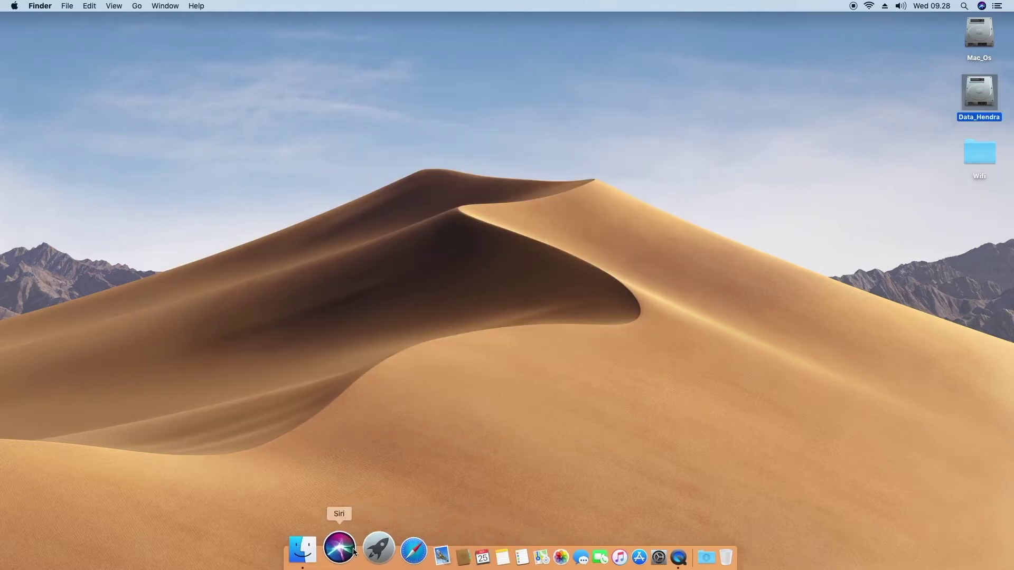
Launch the installed Google Chrome and set it to be kept in the Dock.
click(380, 549)
click(688, 301)
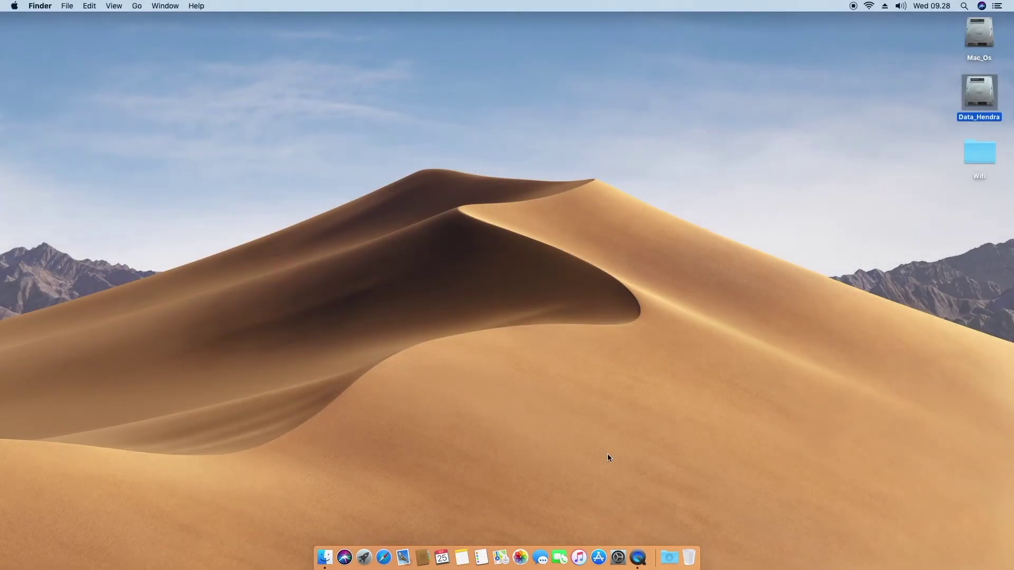
right_click(648, 539)
mouse_move(690, 459)
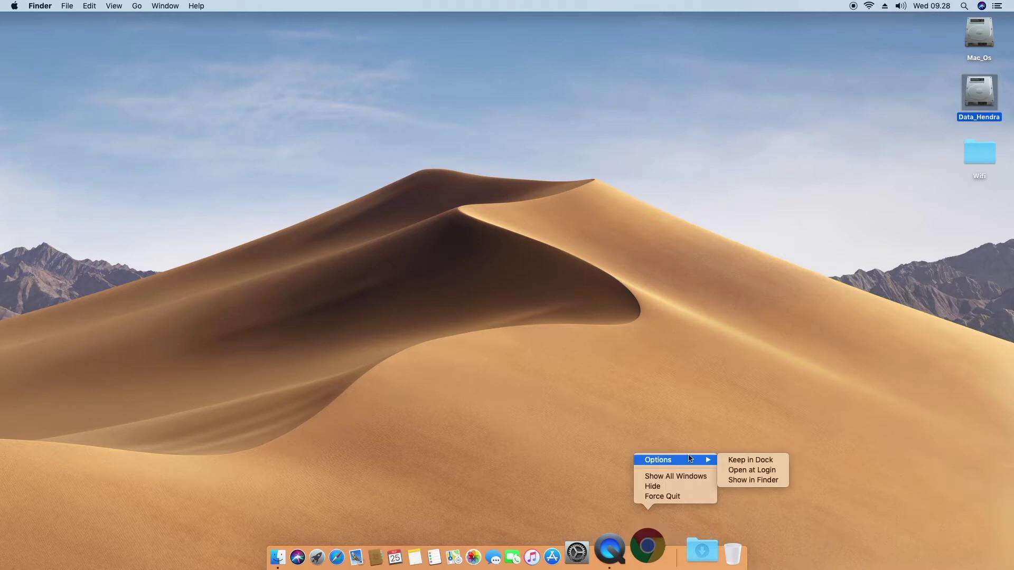
click(748, 462)
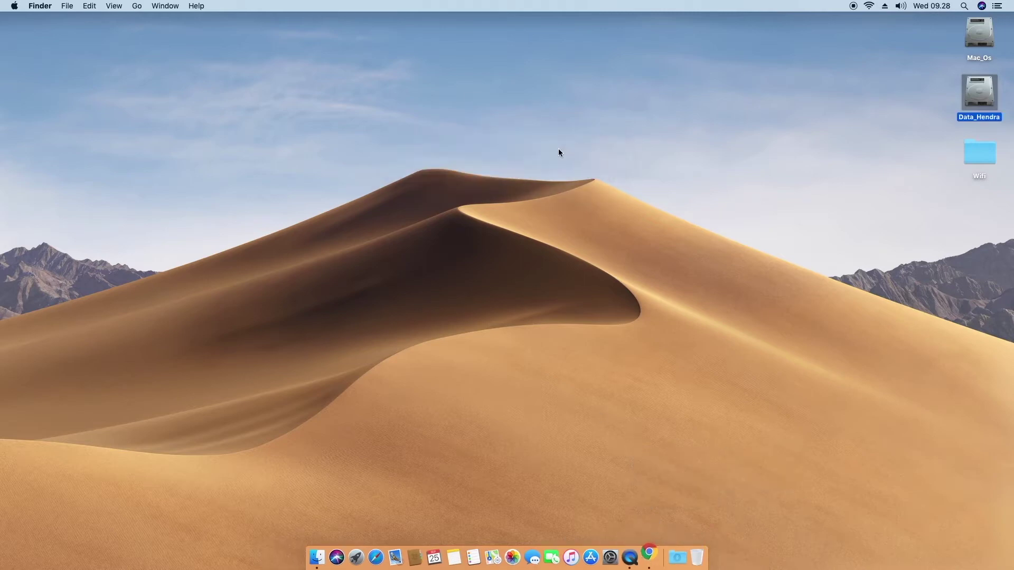
click(583, 205)
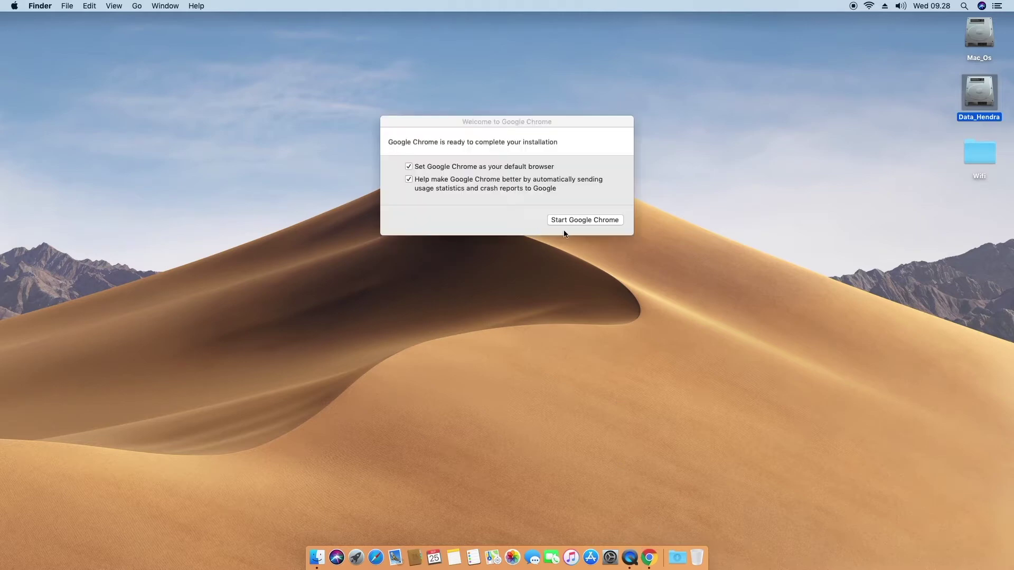
click(582, 220)
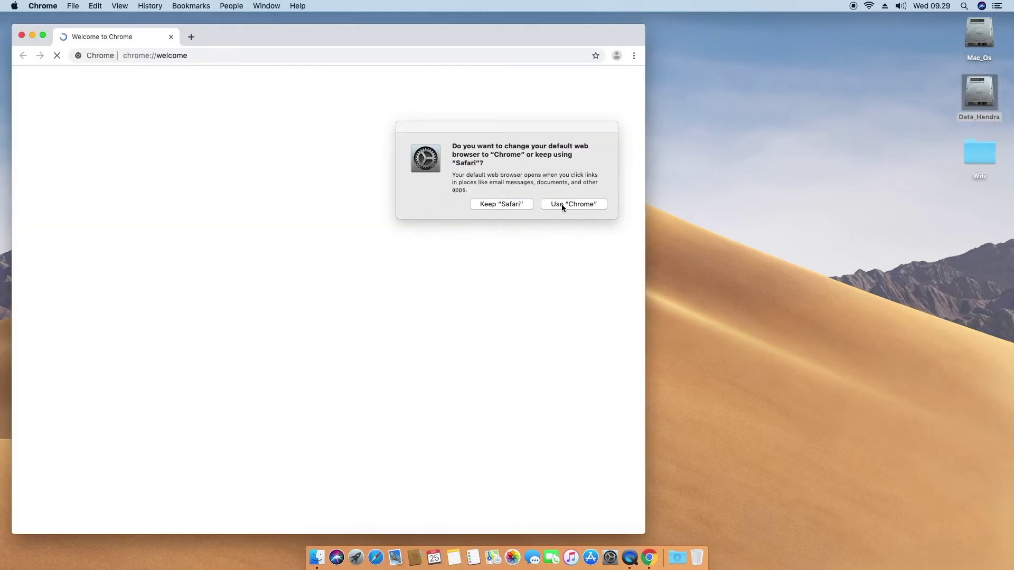
click(562, 206)
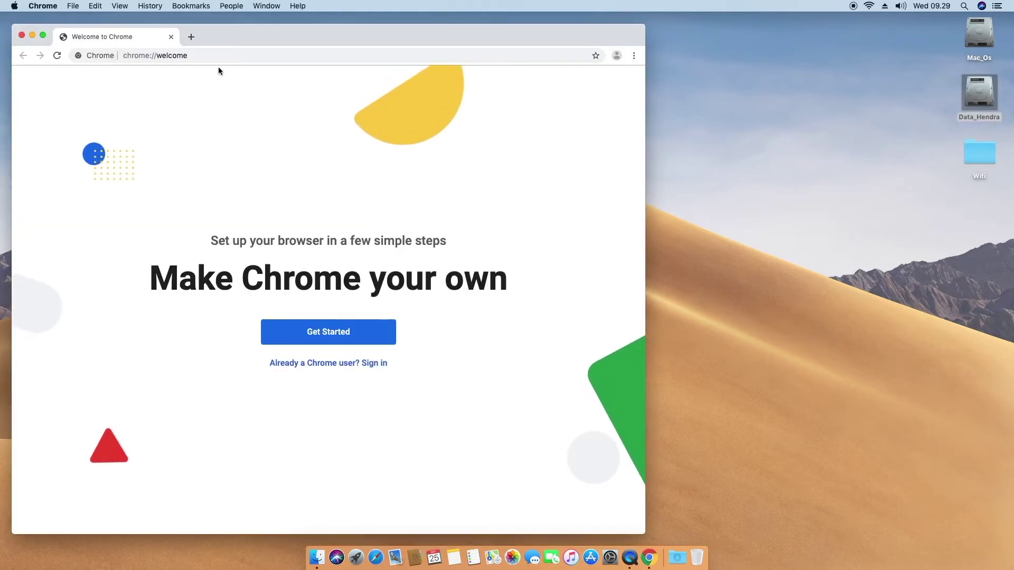
click(216, 53)
text(w)
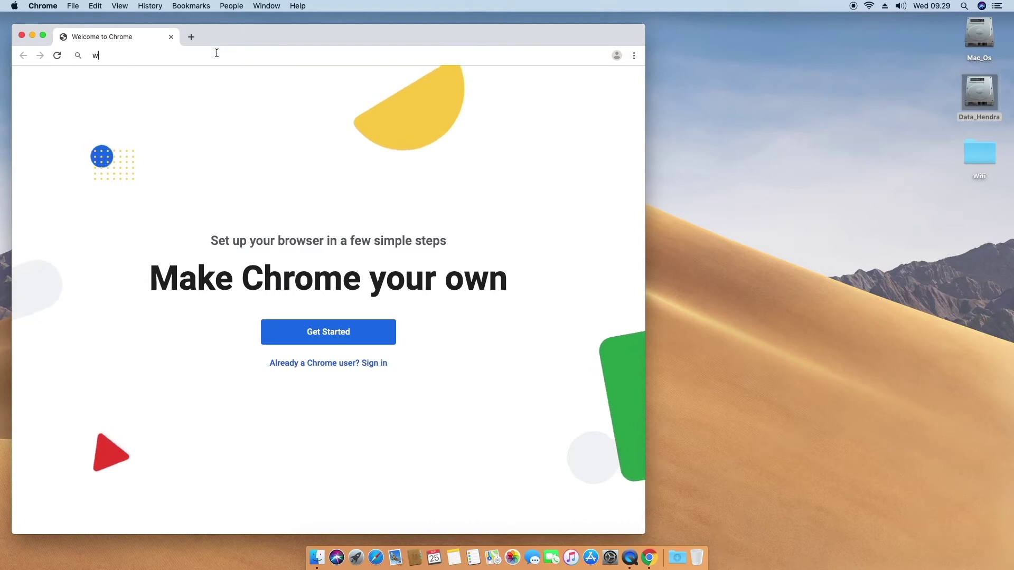
text(ww.)
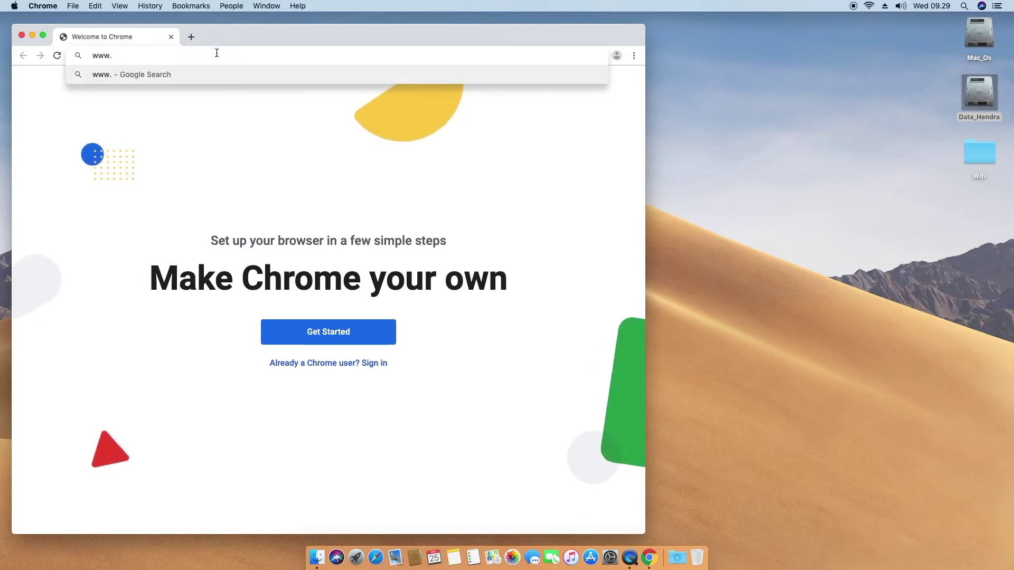
text(apple.com)
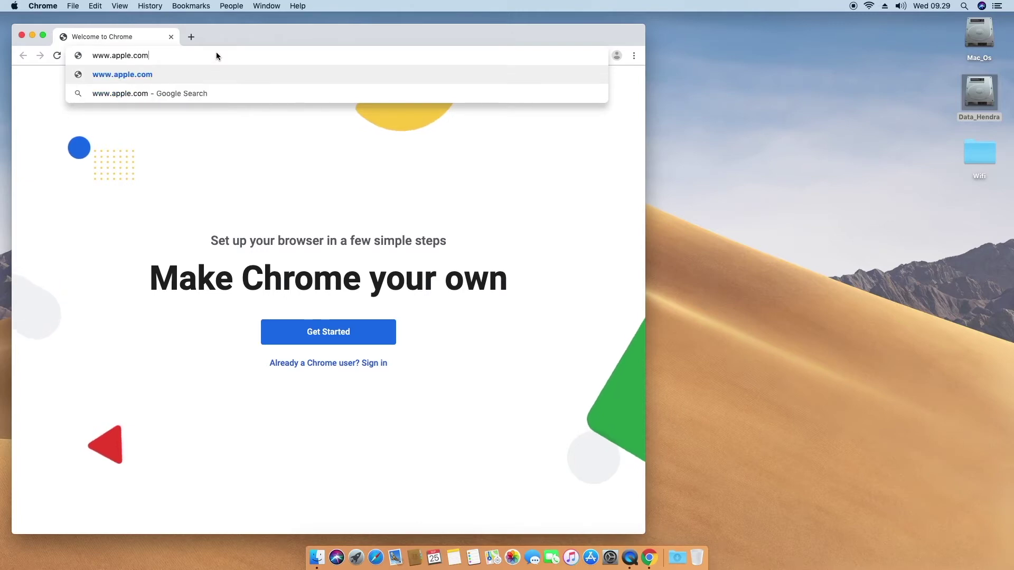
key(Return)
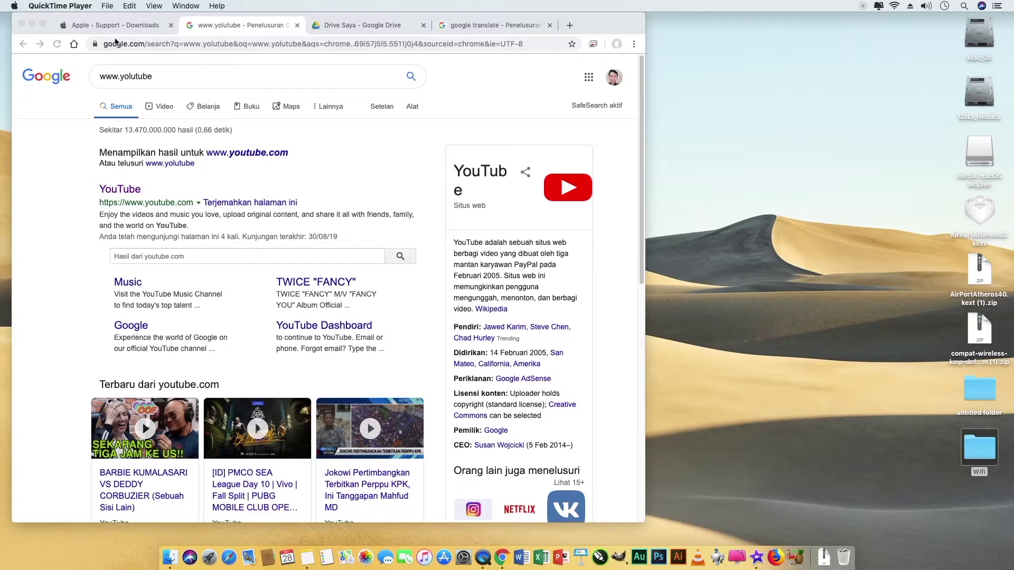
View the open Apple Support Downloads page and the Google results for YouTube, and hide Chrome.
click(99, 20)
click(126, 29)
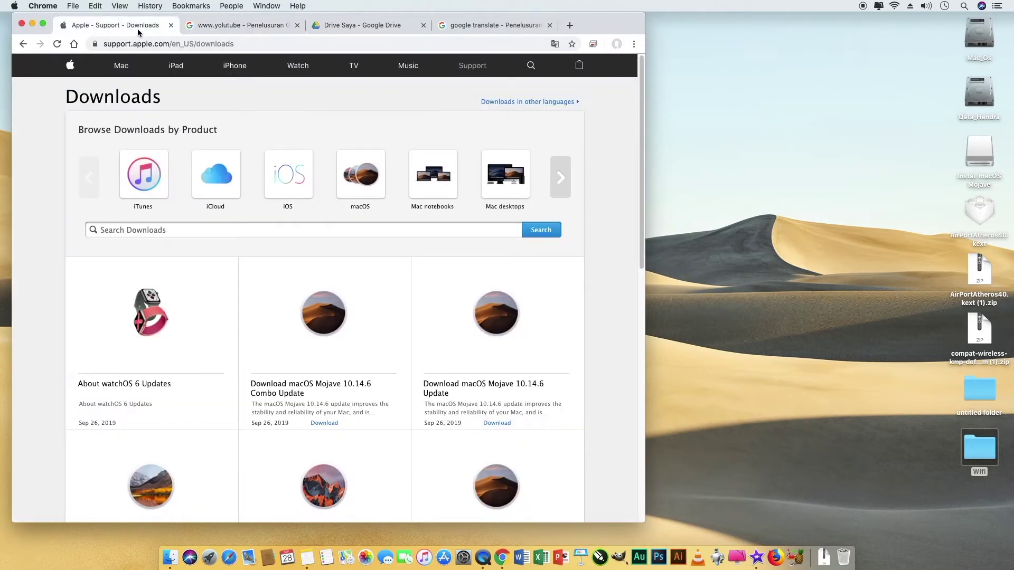
click(240, 26)
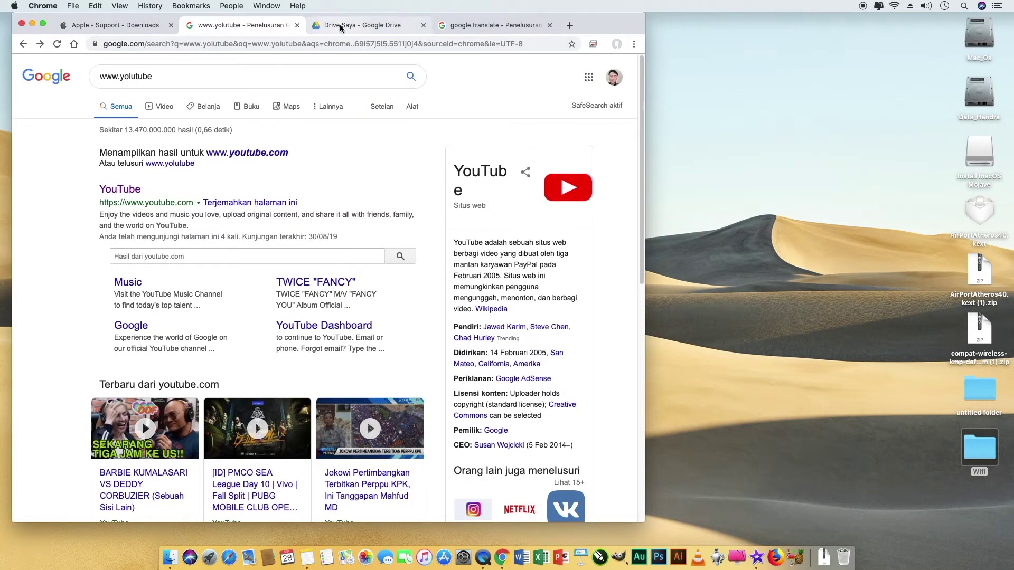
key(cmd+h)
Look through the applications installed on the Mac in Launchpad.
click(210, 557)
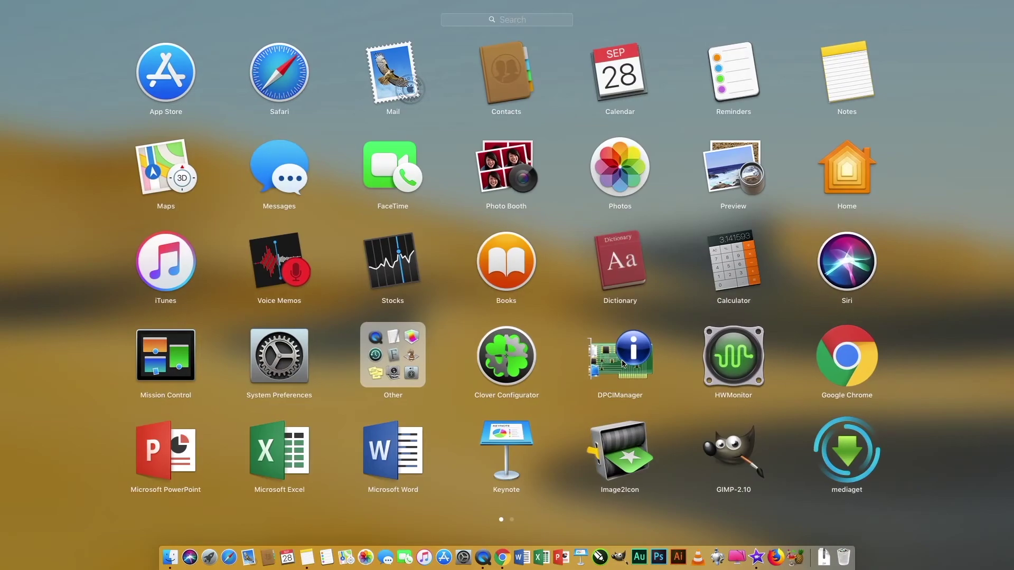
scroll(623, 363, down, 2)
click(857, 566)
Switch to Firefox by launching the browser.
right_click(776, 557)
click(665, 508)
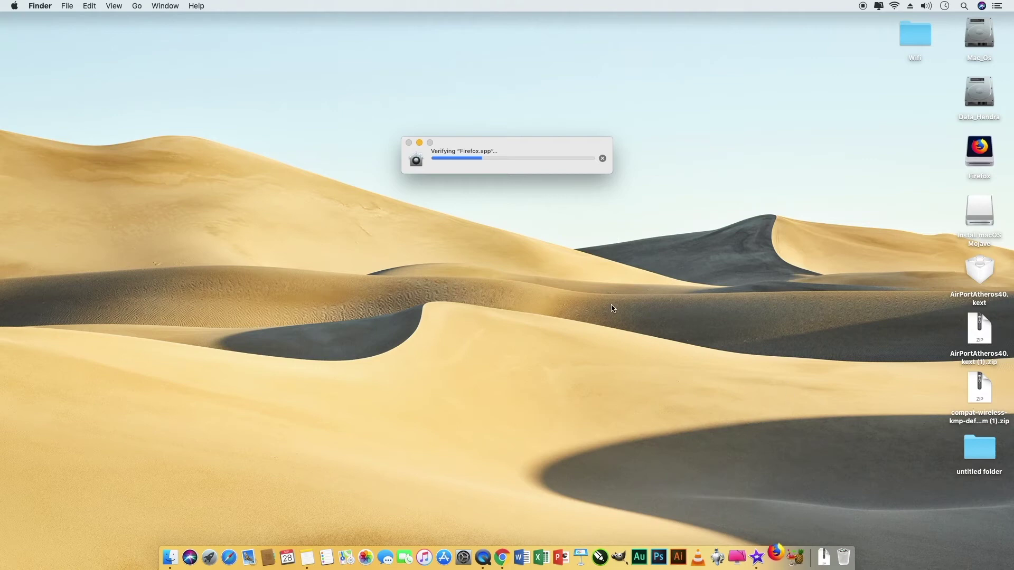
key(Return)
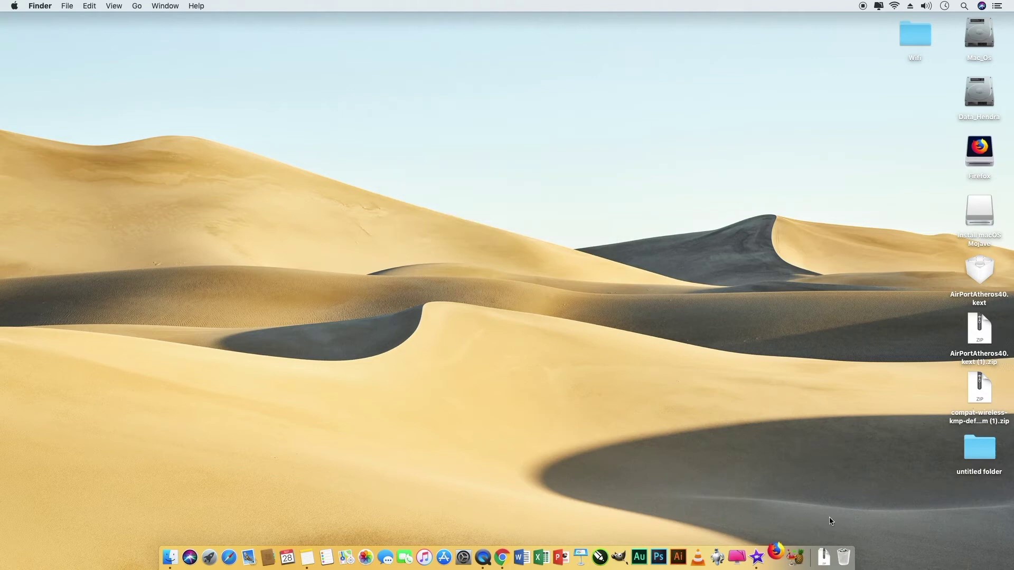
Permanently erase all items in the Trash.
right_click(844, 556)
click(851, 524)
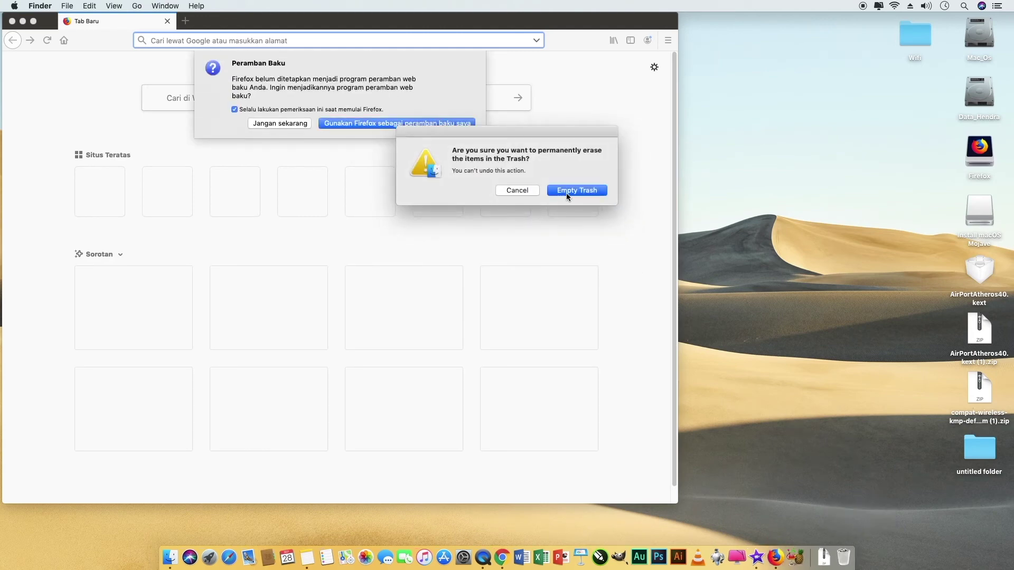
click(567, 191)
click(277, 125)
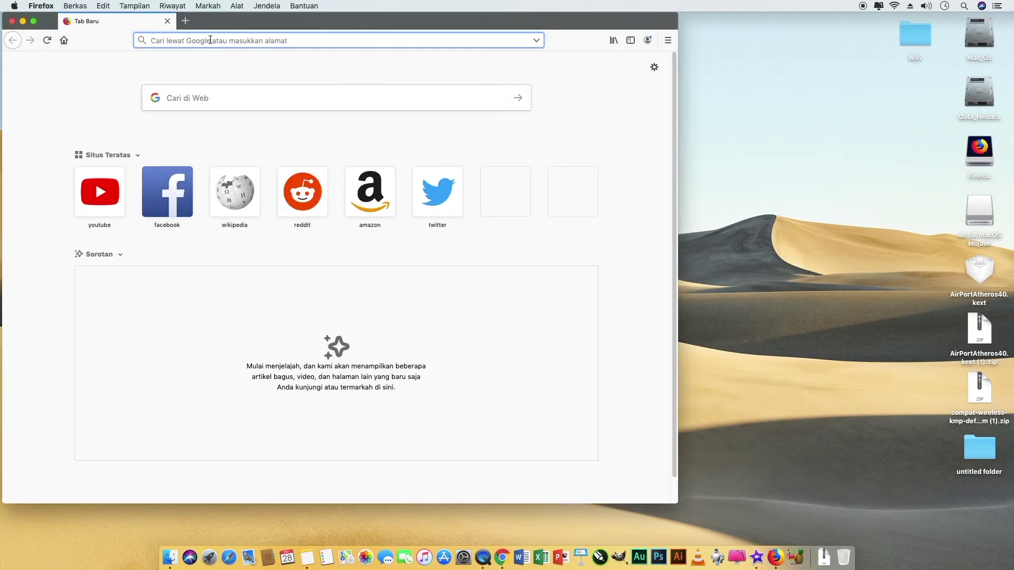
text(www.goo)
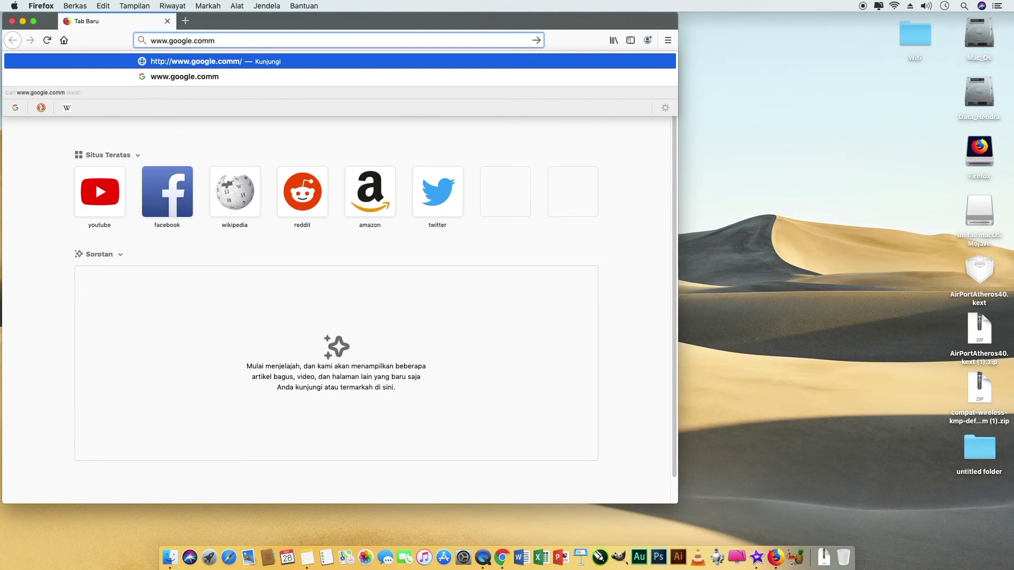
key(BackSpace)
key(Return)
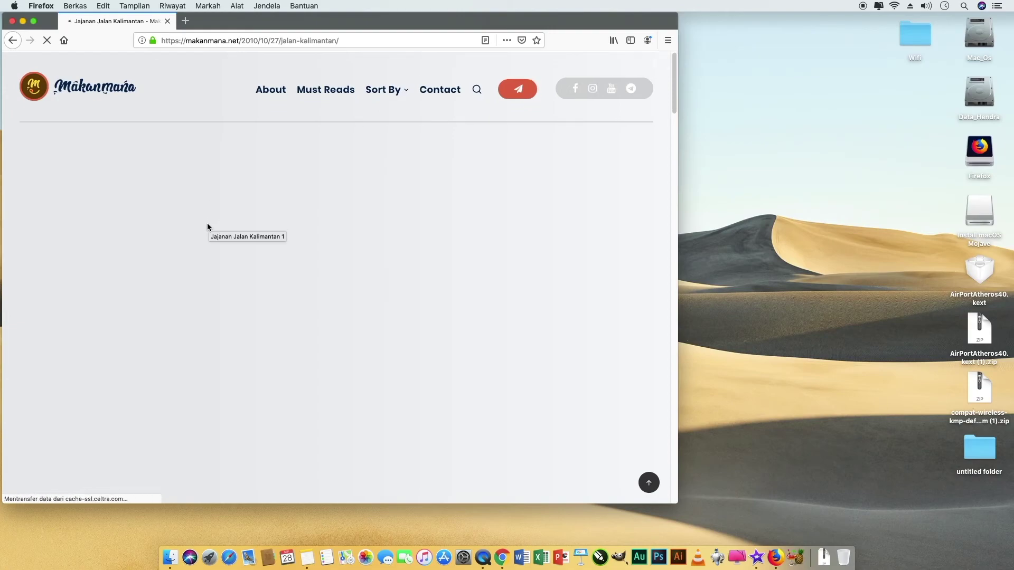
Enlarge the Firefox window and look through the Jajanan Jalan Kalimantan page on makanmana.net.
scroll(222, 309, down, 8)
scroll(225, 313, down, 15)
key(ctrl+alt+Return)
scroll(424, 237, down, 10)
scroll(394, 356, up, 10)
Search Google for "solusi hidup sehat" in a new tab and open the Kompasiana.com article Lima Solusi Hidup Sehat.
key(super+t)
text(sol)
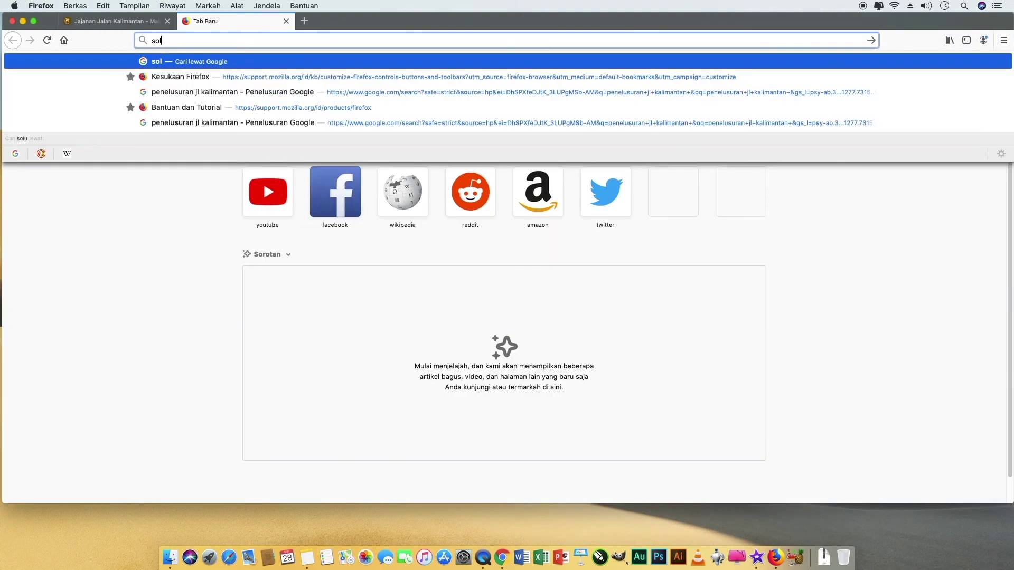
text(usi hidup sehat)
key(Return)
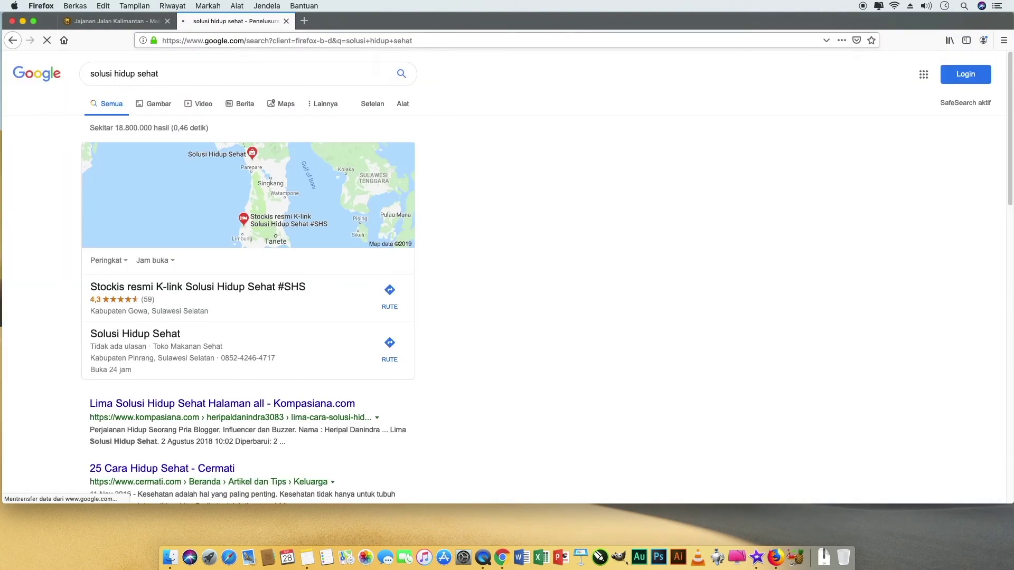
click(222, 404)
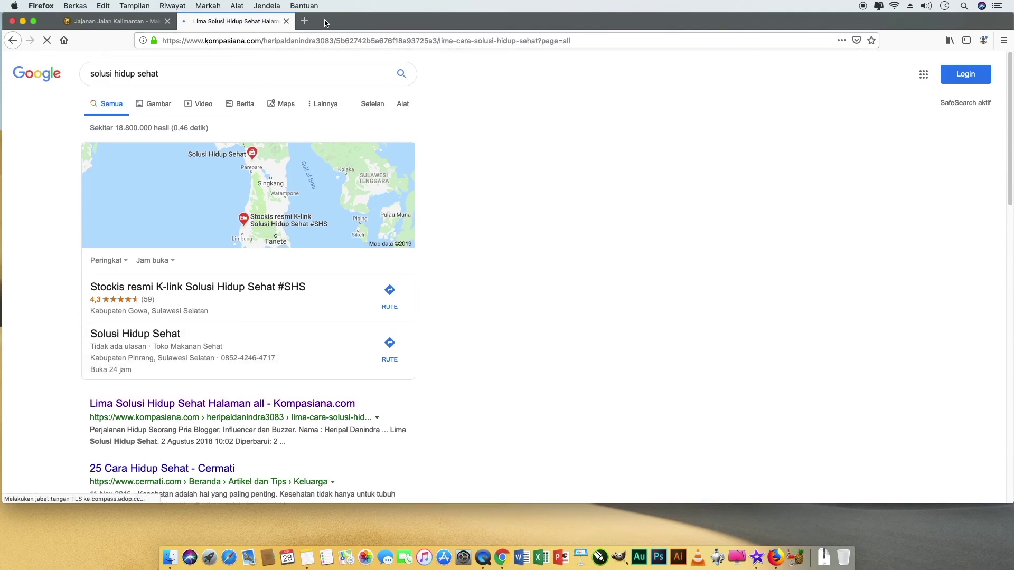
Read through the Kompasiana article on healthy living from its beginning to its closing section.
scroll(438, 196, down, 10)
scroll(483, 207, down, 10)
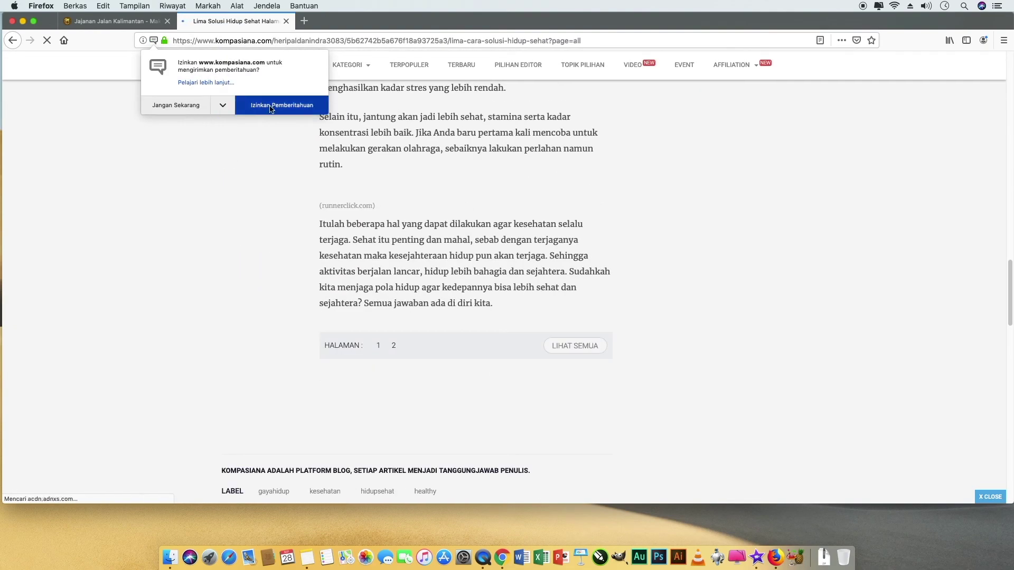
scroll(373, 208, up, 15)
scroll(374, 210, up, 20)
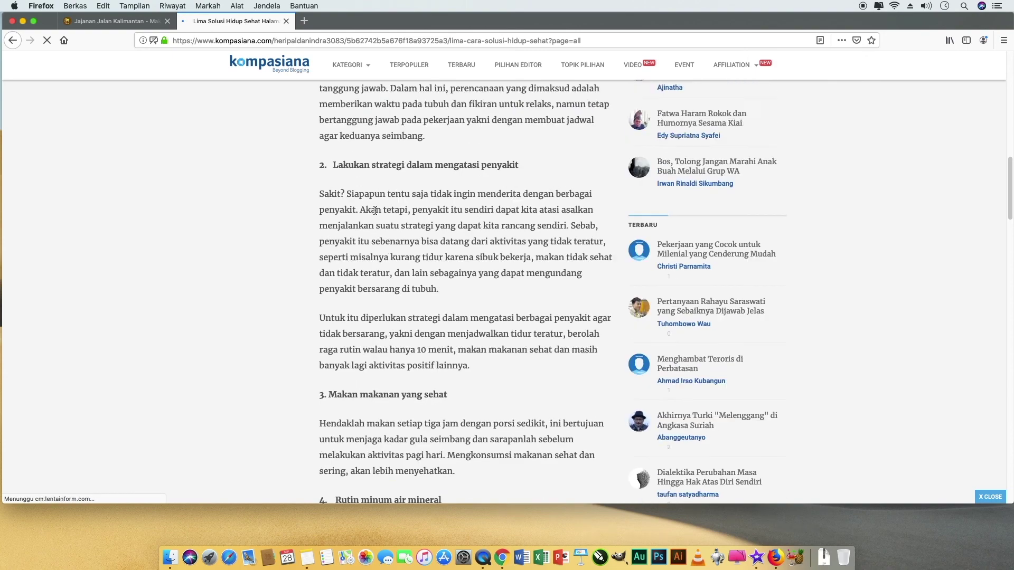
Quit Firefox and close all of its open tabs.
click(41, 6)
click(69, 111)
key(Return)
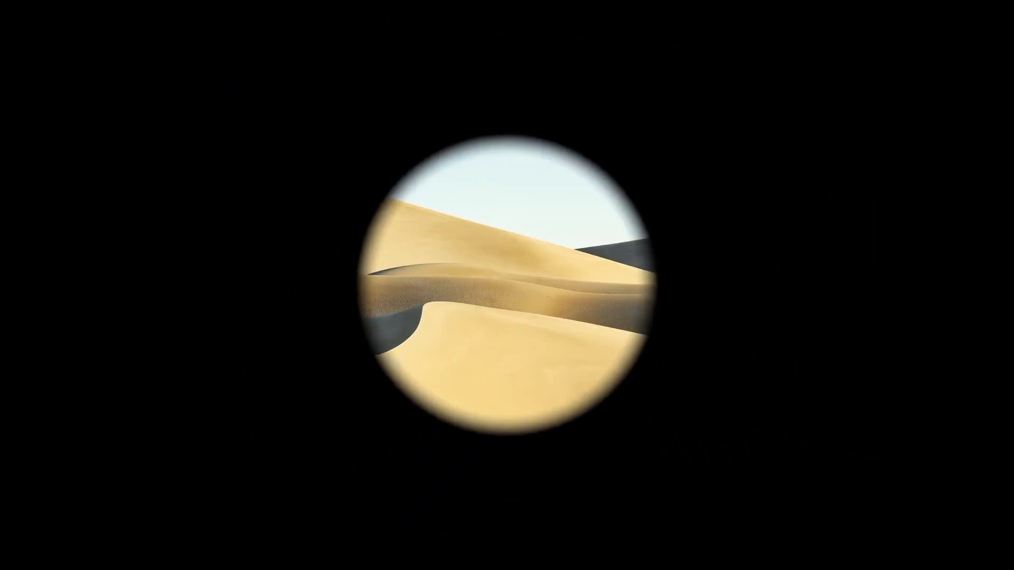